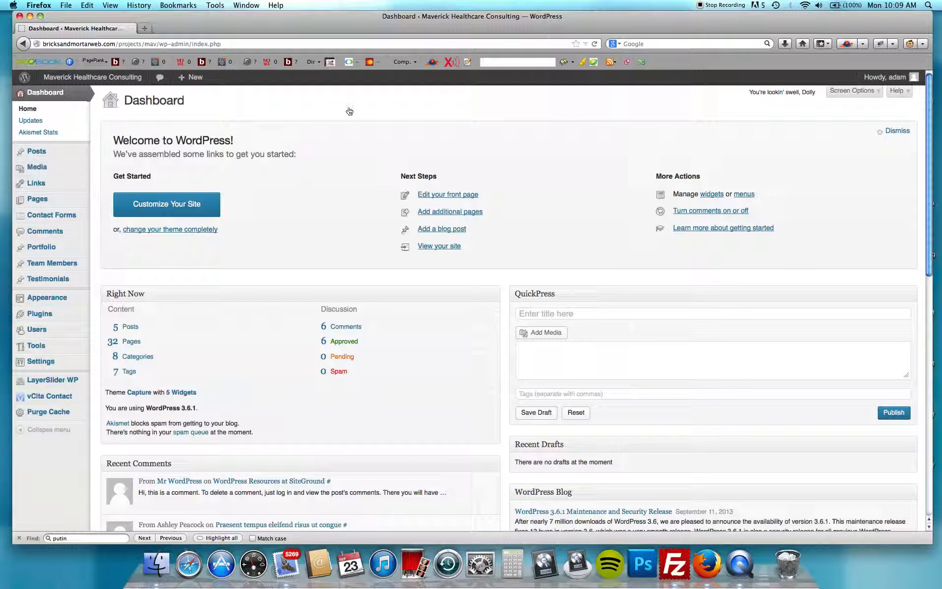
Open the posts list in a new browser tab and open the post "WordPress Resources at SiteGround" for editing
mouse_move(37, 156)
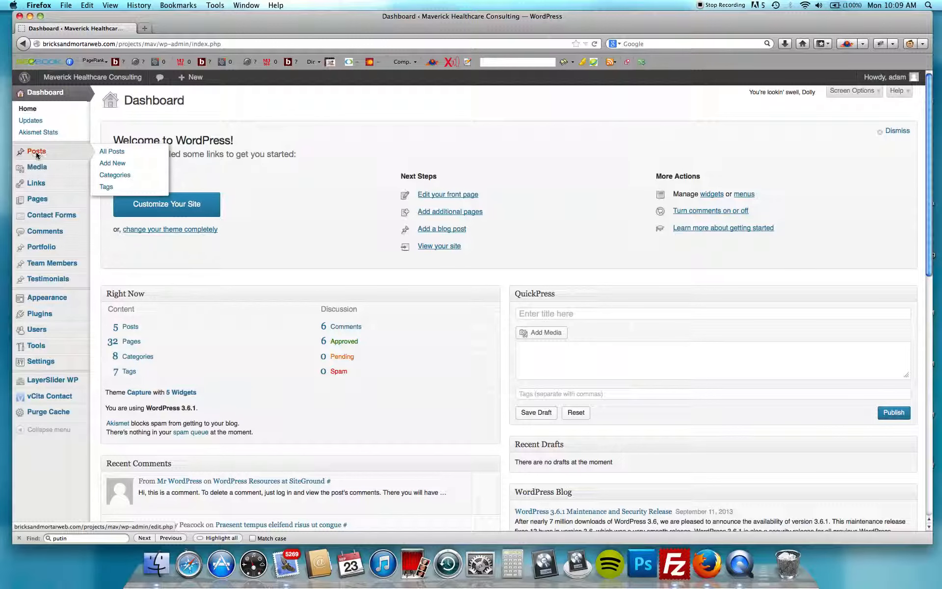
super+click(37, 155)
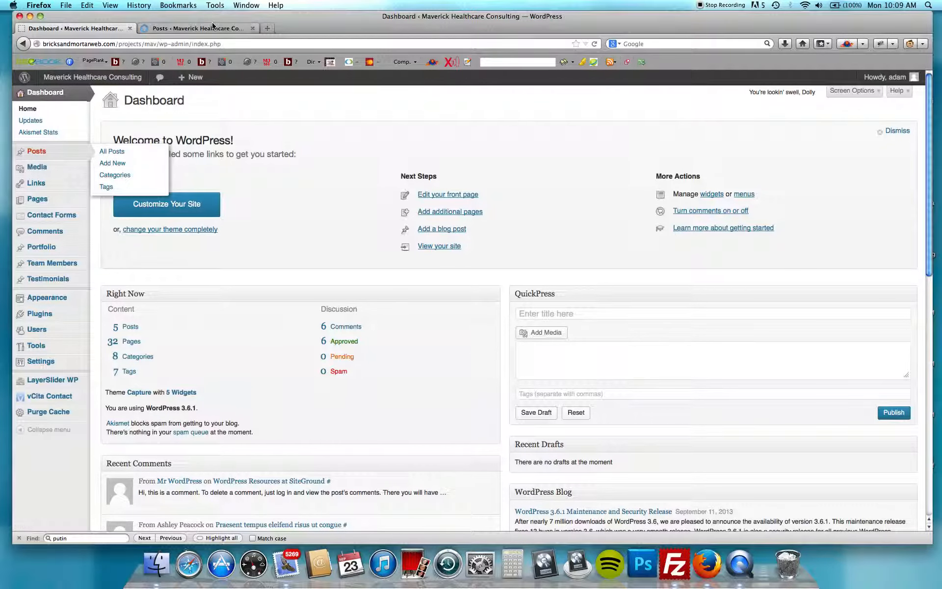
click(213, 27)
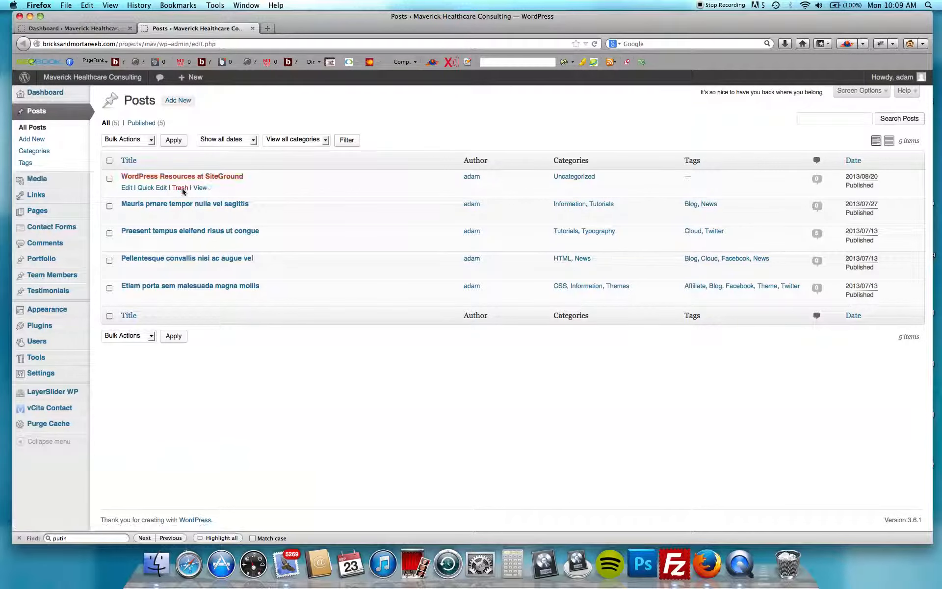
click(127, 188)
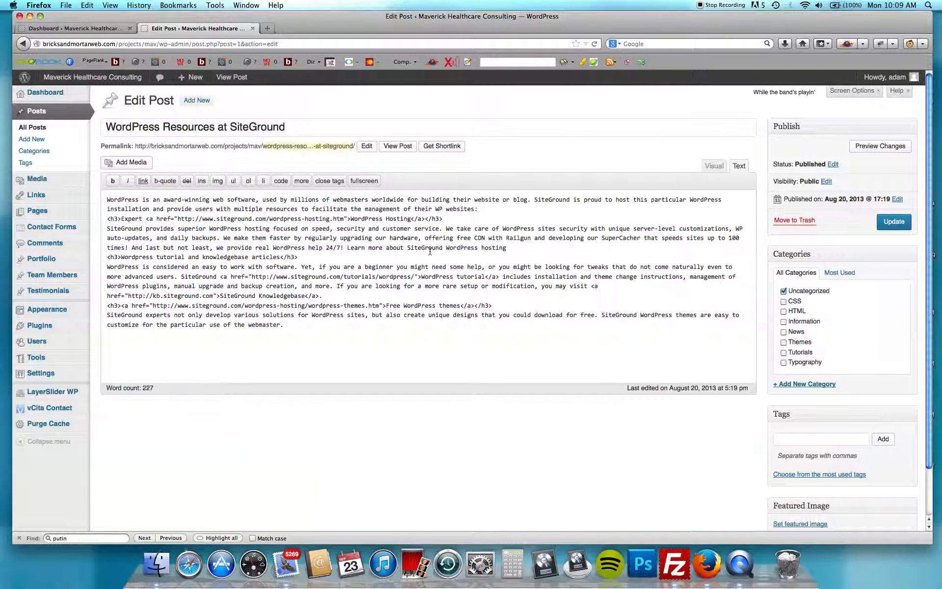
Examine the title and permalink of the WordPress Resources at SiteGround post
triple_click(425, 126)
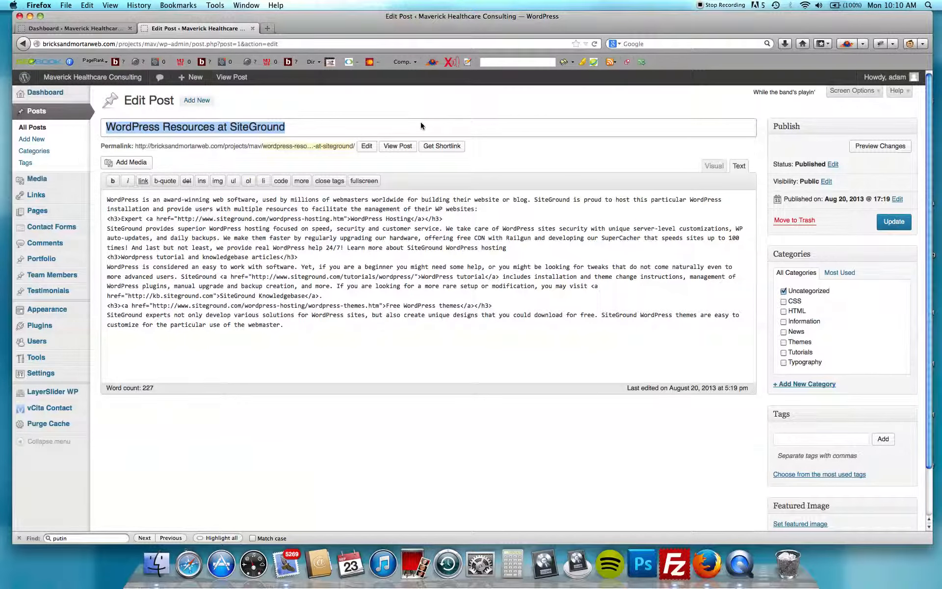
triple_click(225, 146)
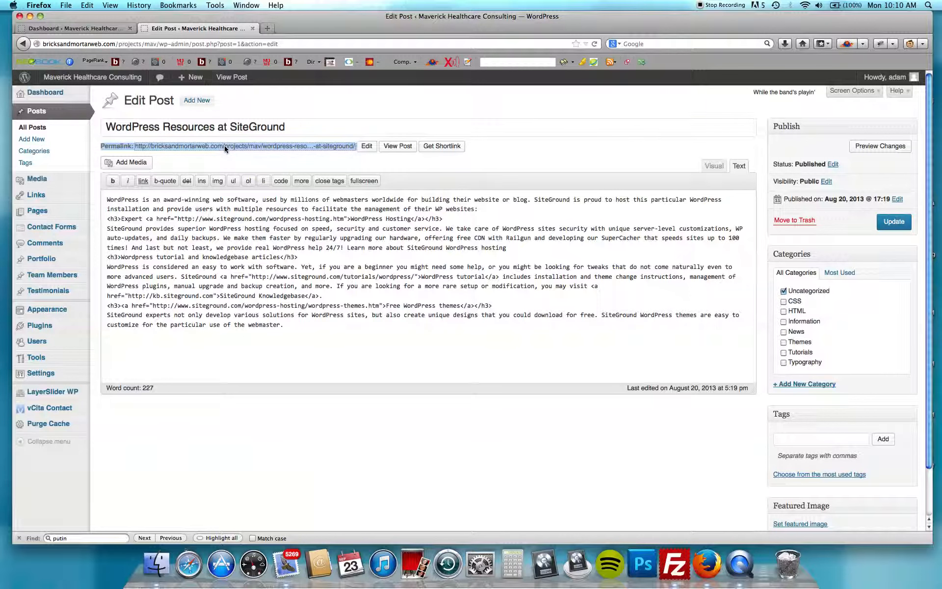
click(225, 145)
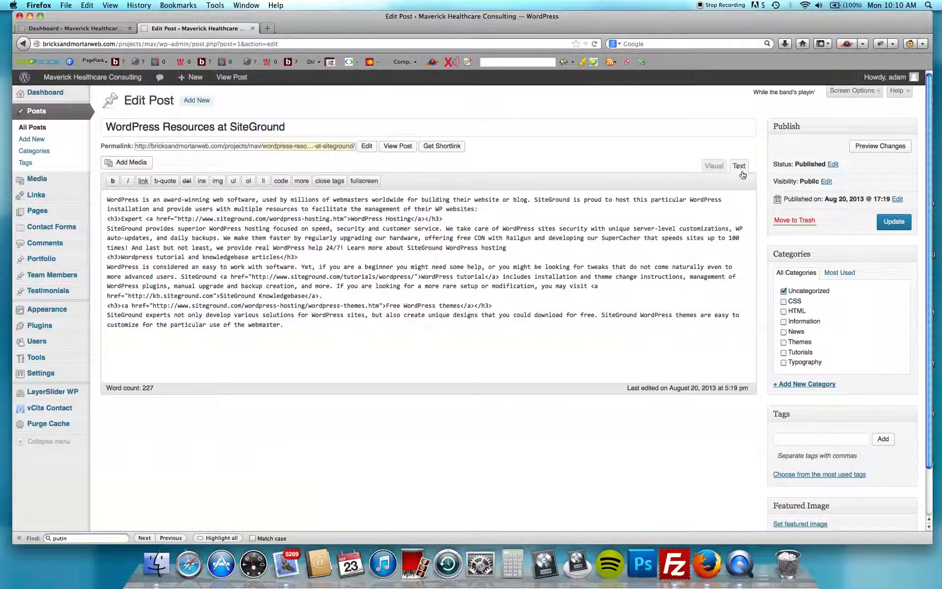
Compare the post's content in the Visual and Text editing modes, checking the HTML heading and link code
click(714, 165)
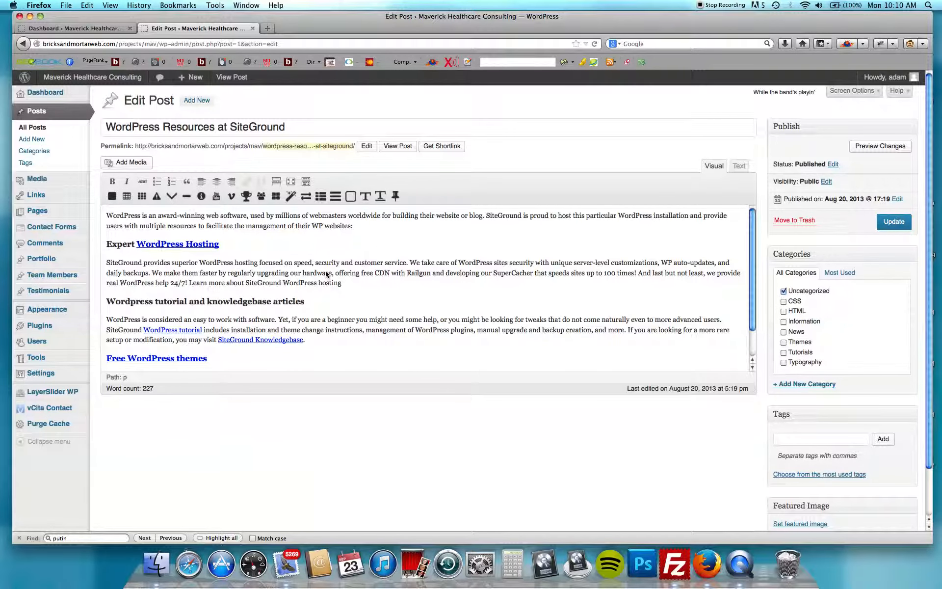
click(739, 166)
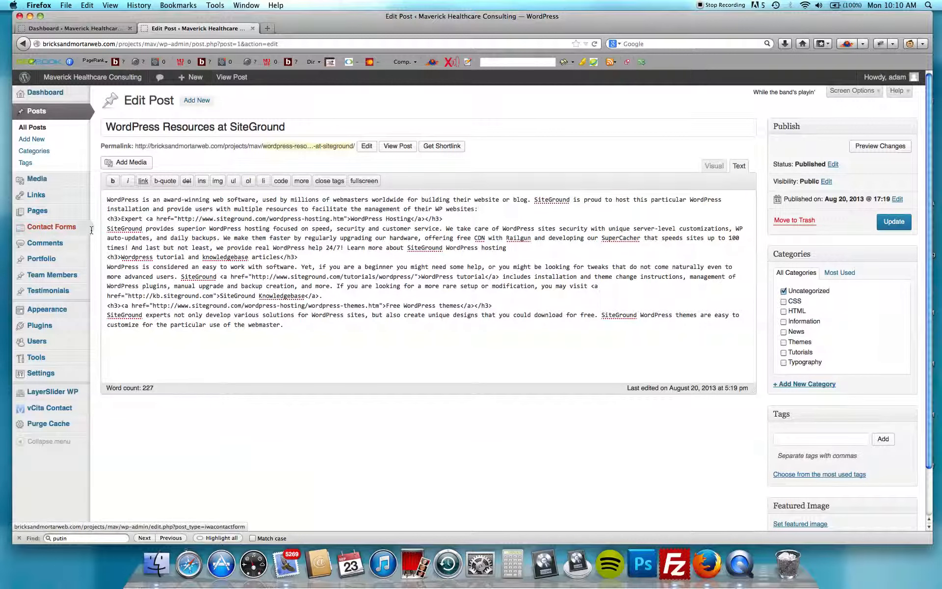
drag(107, 219, 202, 219)
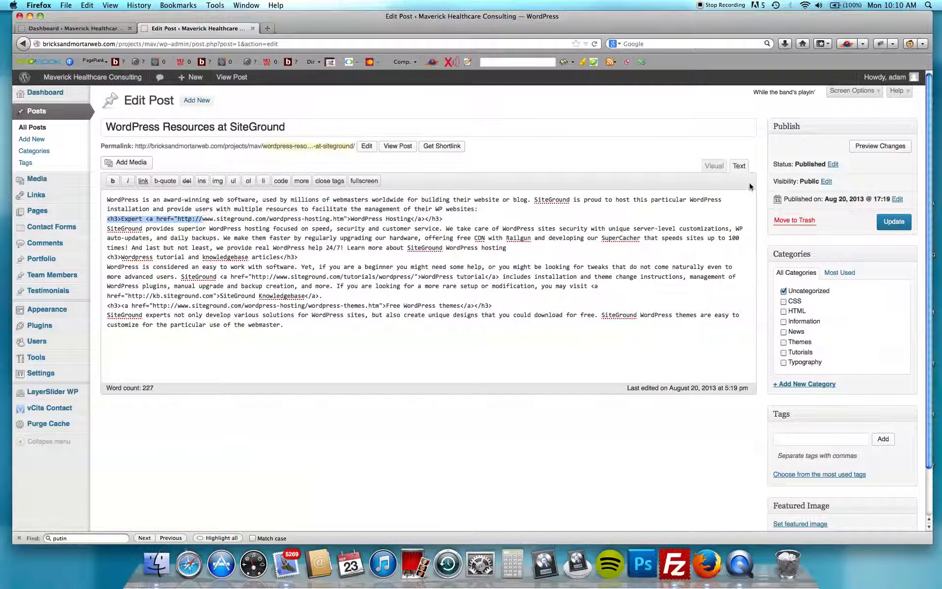
click(708, 131)
Review the post's Categories, Tags and Featured Image settings
scroll(842, 292, down, 2)
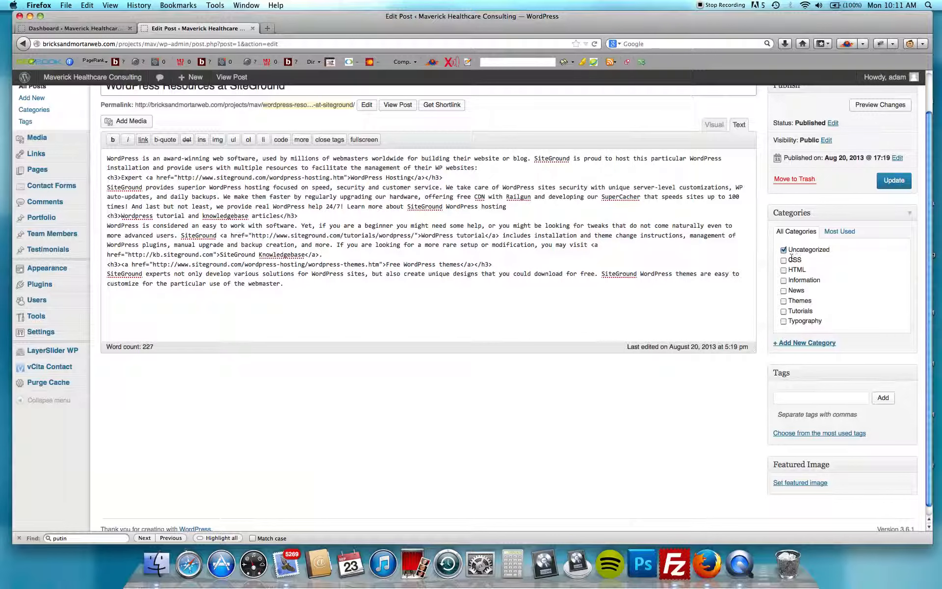
scroll(866, 390, down, 1)
scroll(866, 390, down, 1)
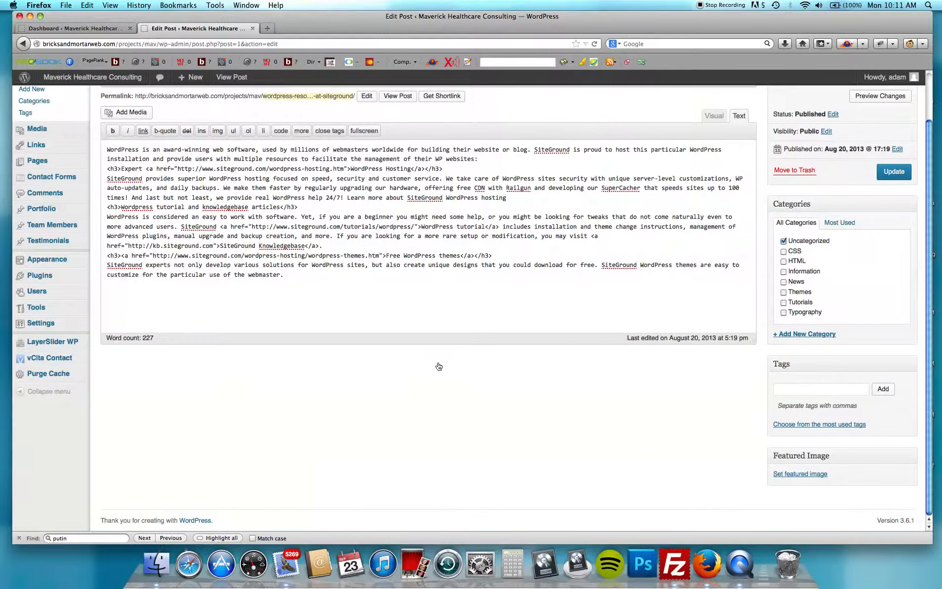
scroll(444, 366, up, 2)
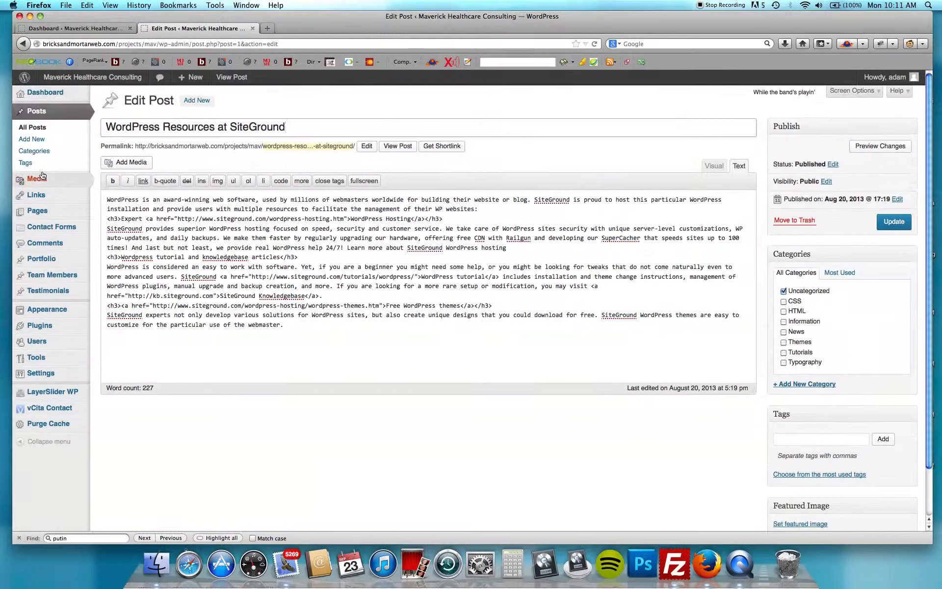
Look through the site's list of pages and open the Contact page for editing
click(49, 210)
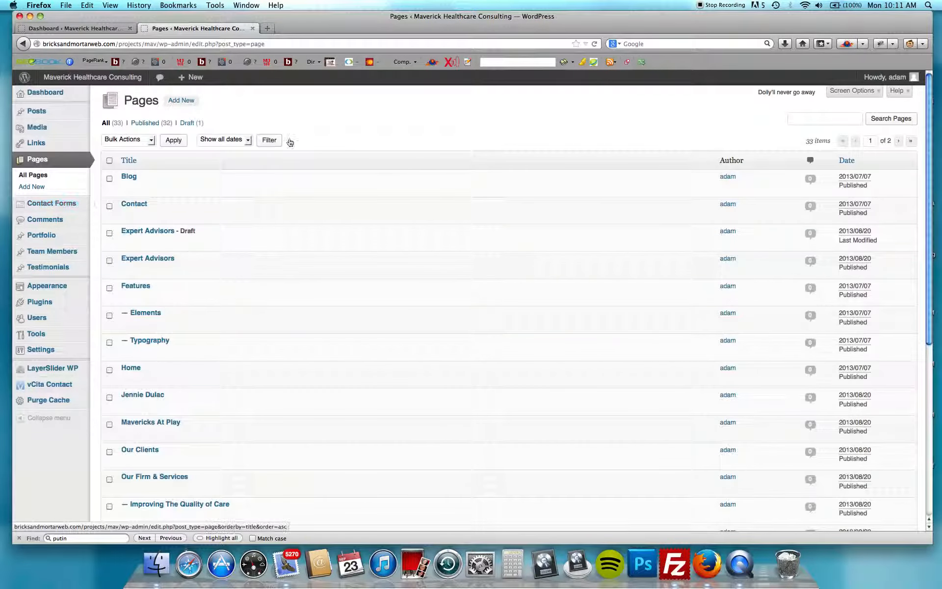
scroll(288, 142, down, 1)
scroll(288, 142, down, 2)
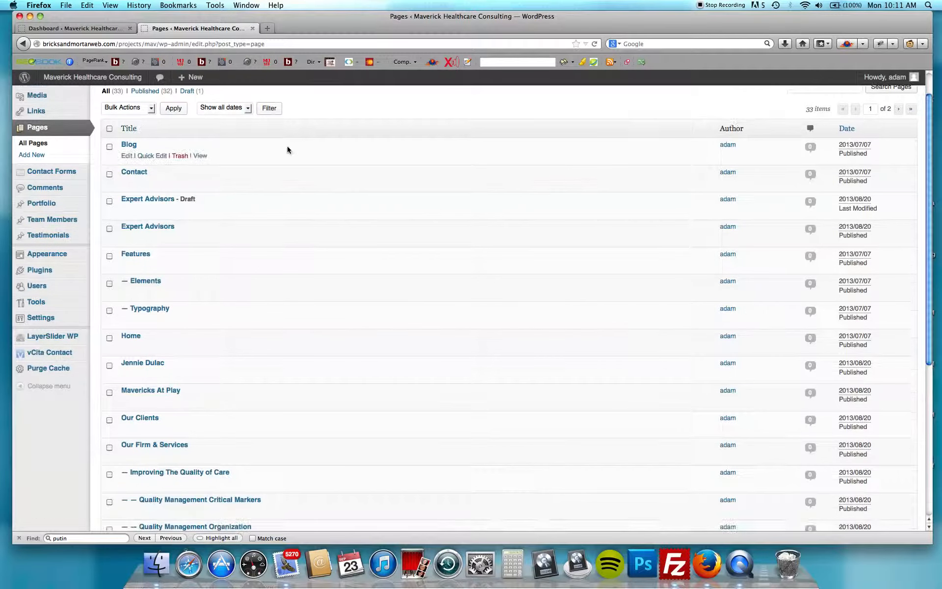
scroll(288, 150, up, 2)
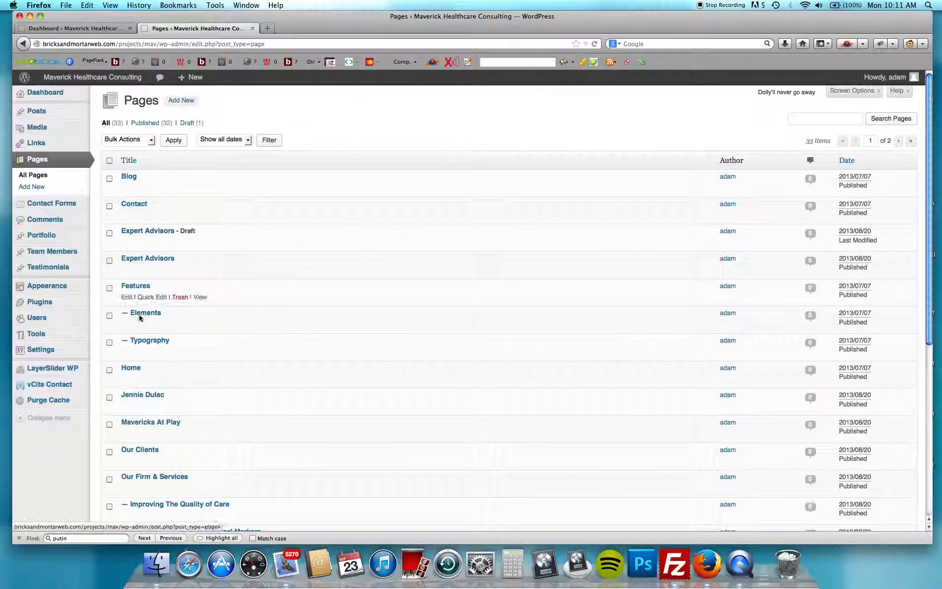
scroll(141, 378, down, 3)
scroll(141, 380, up, 4)
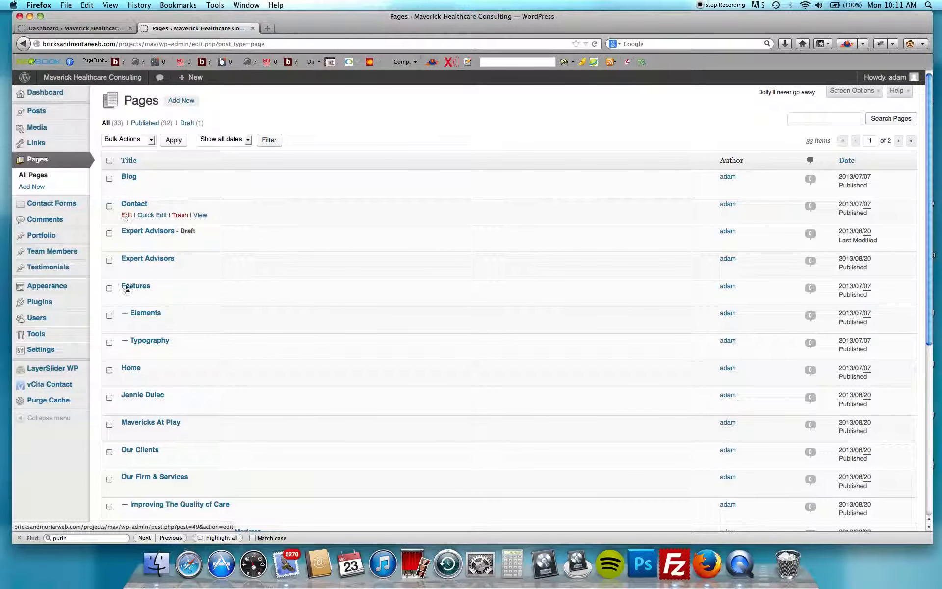
click(126, 215)
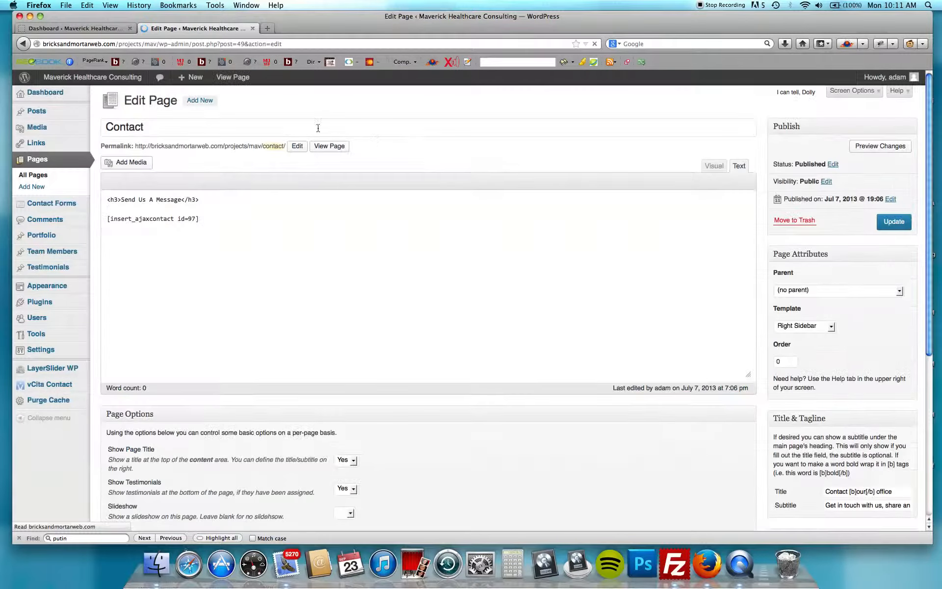
Examine the Contact page's title and contact form shortcode, and show the content in Visual mode
double_click(318, 127)
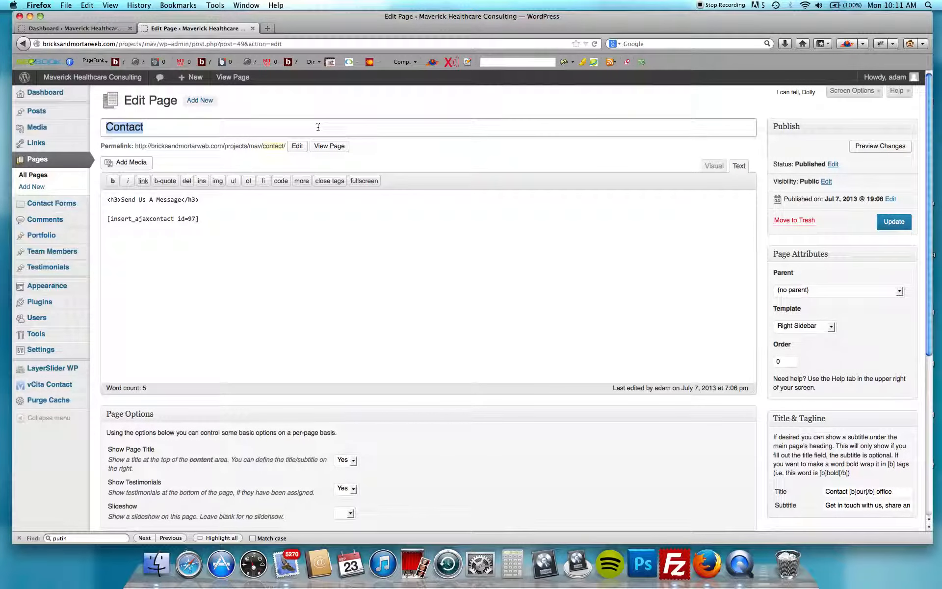
triple_click(224, 218)
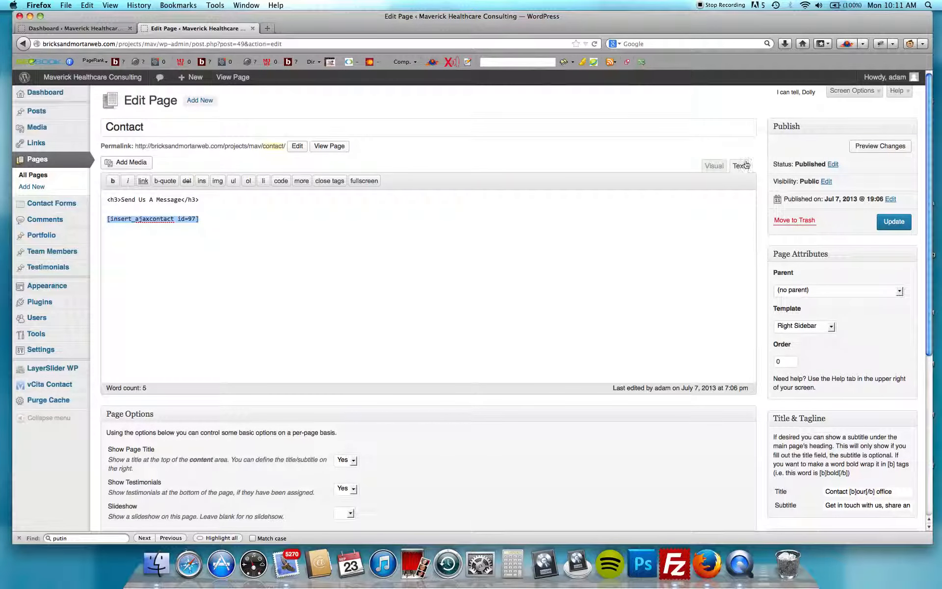
click(714, 166)
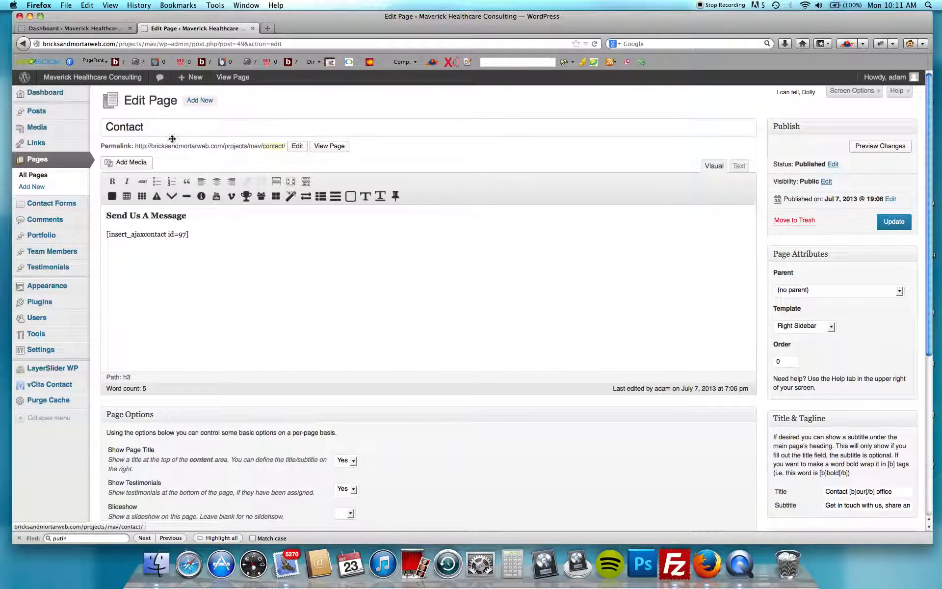
Review the Contact page's attributes, page options, callout, sidebar and Google Map settings
scroll(826, 259, down, 2)
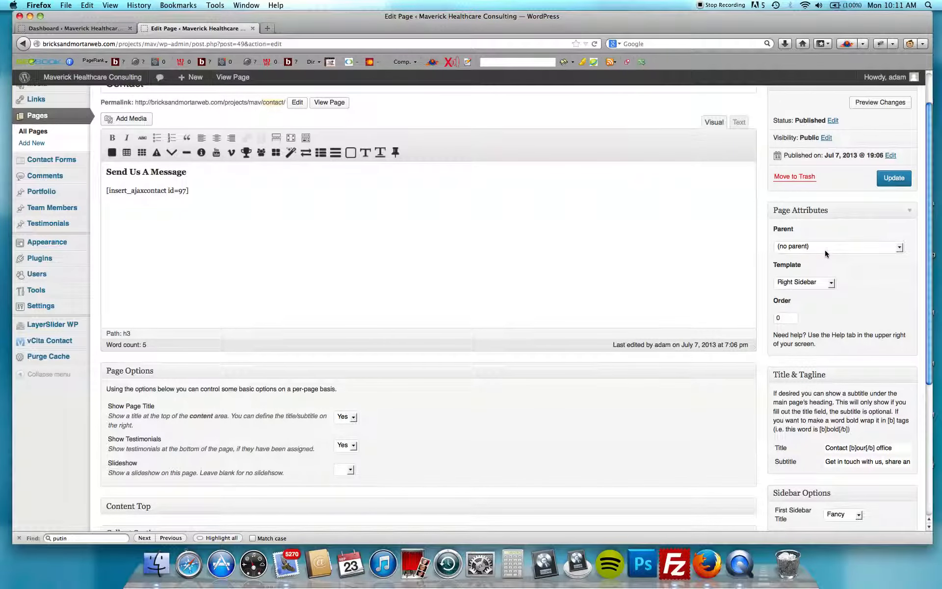
scroll(825, 250, down, 5)
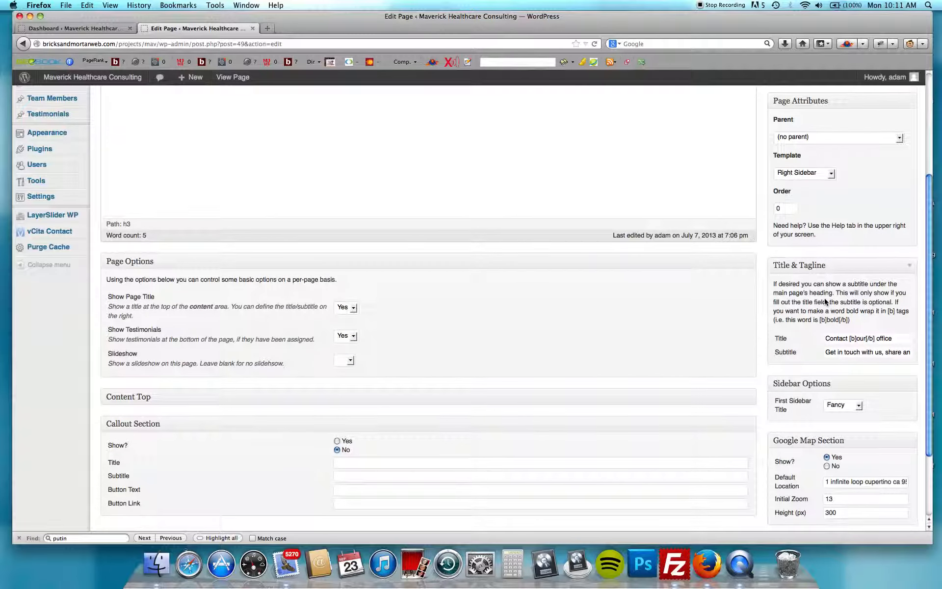
scroll(825, 250, down, 1)
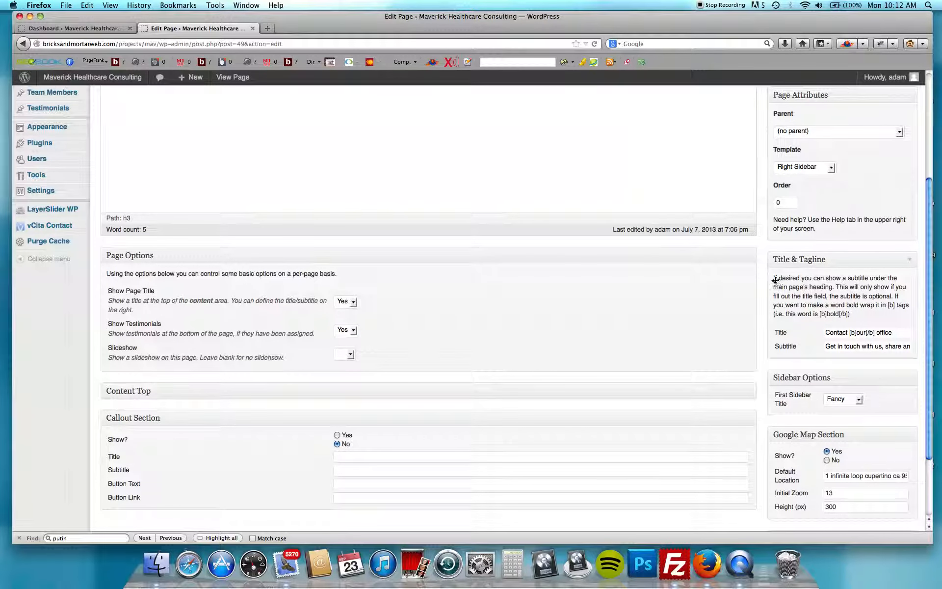
scroll(776, 283, down, 5)
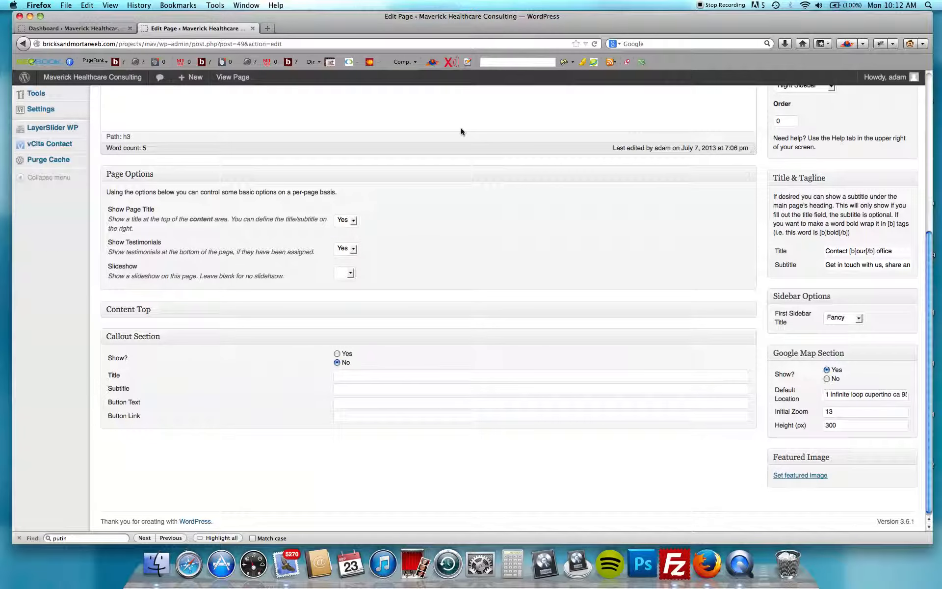
scroll(455, 138, up, 3)
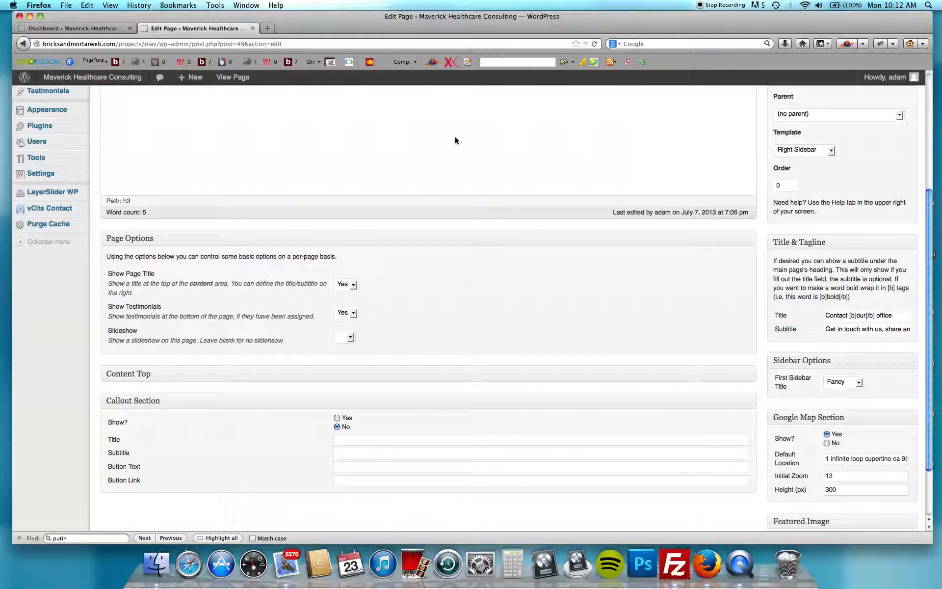
scroll(456, 140, down, 1)
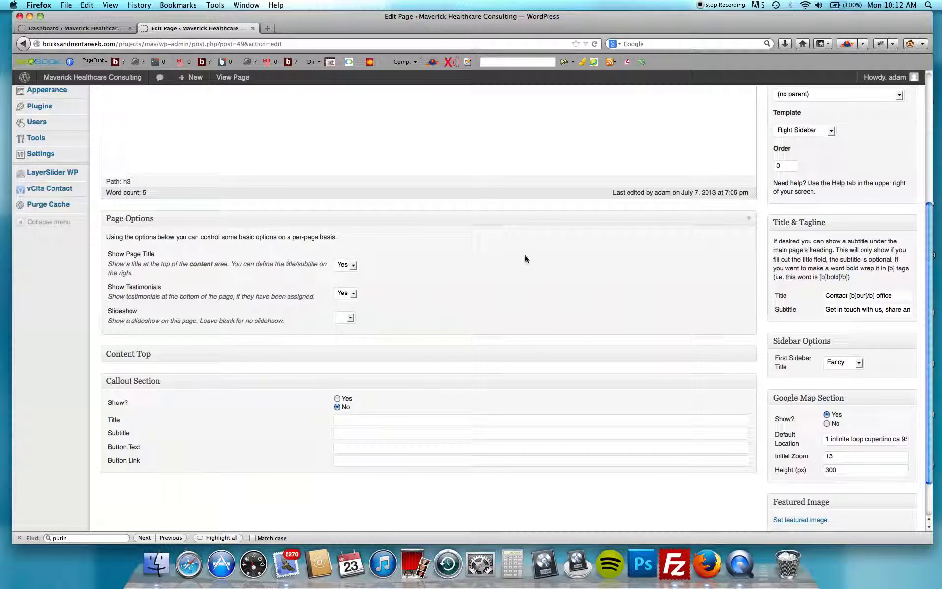
Examine the title and subtitle entries in the Contact page's Title & Tagline settings
drag(829, 295, 940, 300)
triple_click(871, 310)
scroll(479, 273, down, 1)
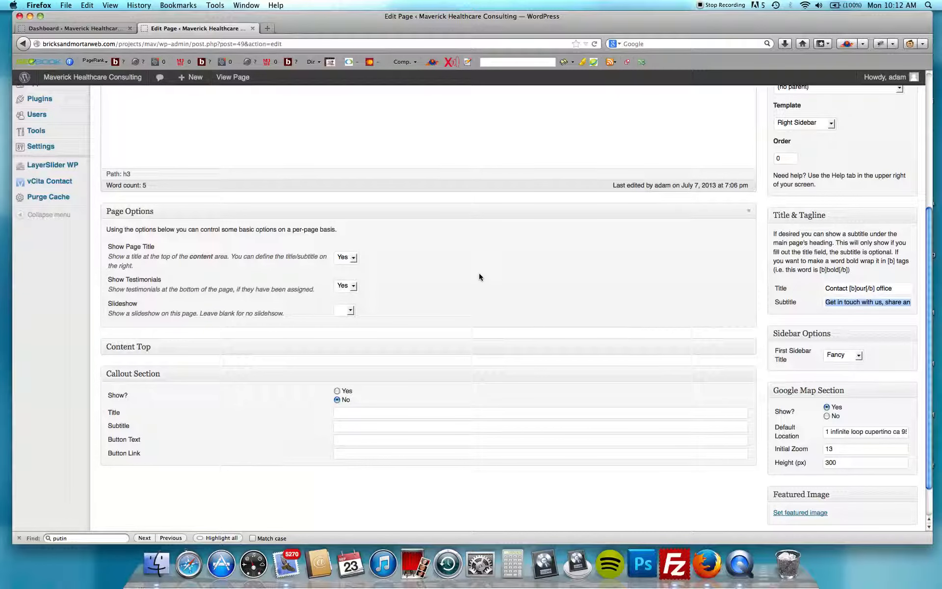
Update the published Contact page
scroll(479, 277, up, 5)
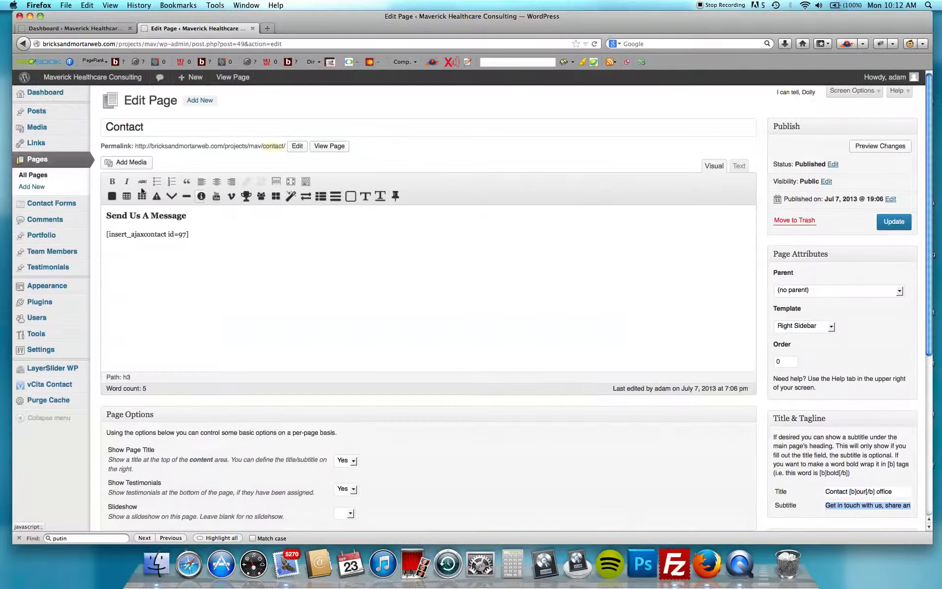
click(902, 222)
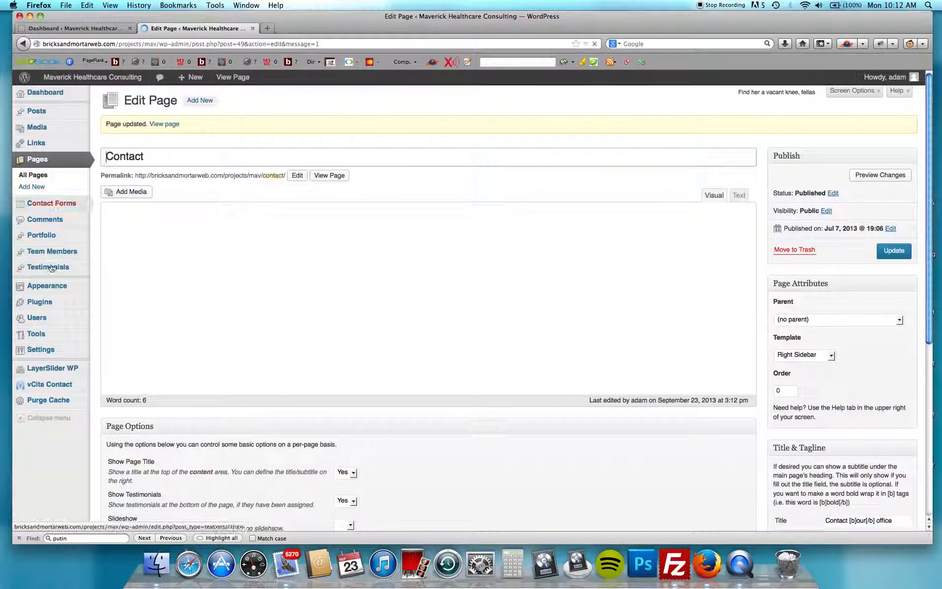
Open the site's menu editor in a new browser tab and look through the pages available for the Mav menu
mouse_move(46, 285)
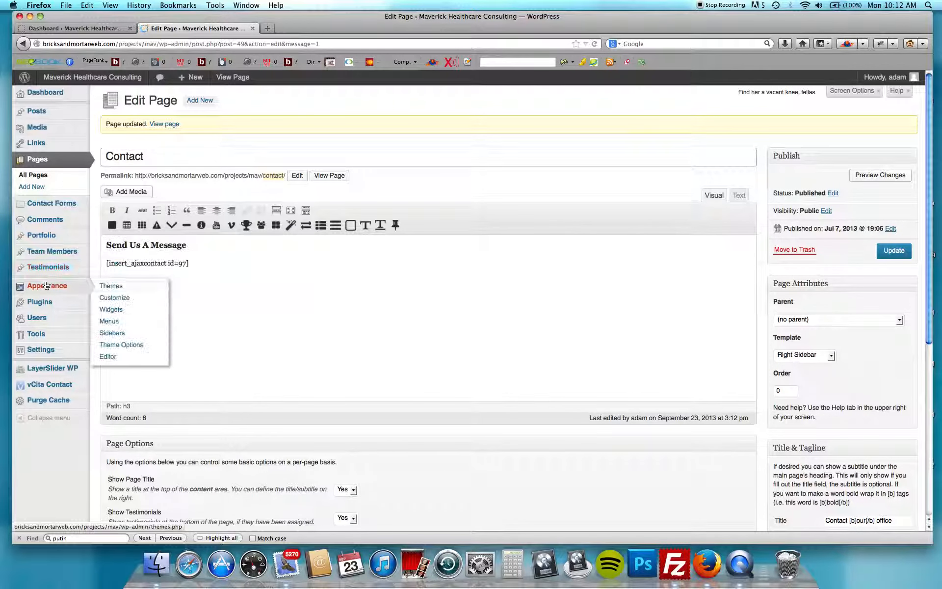
super+click(119, 322)
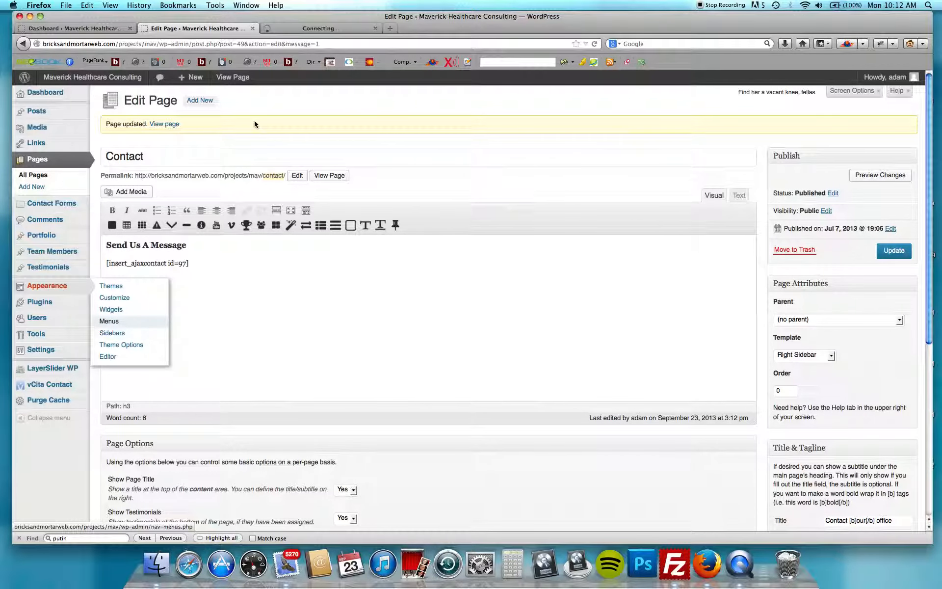
click(314, 28)
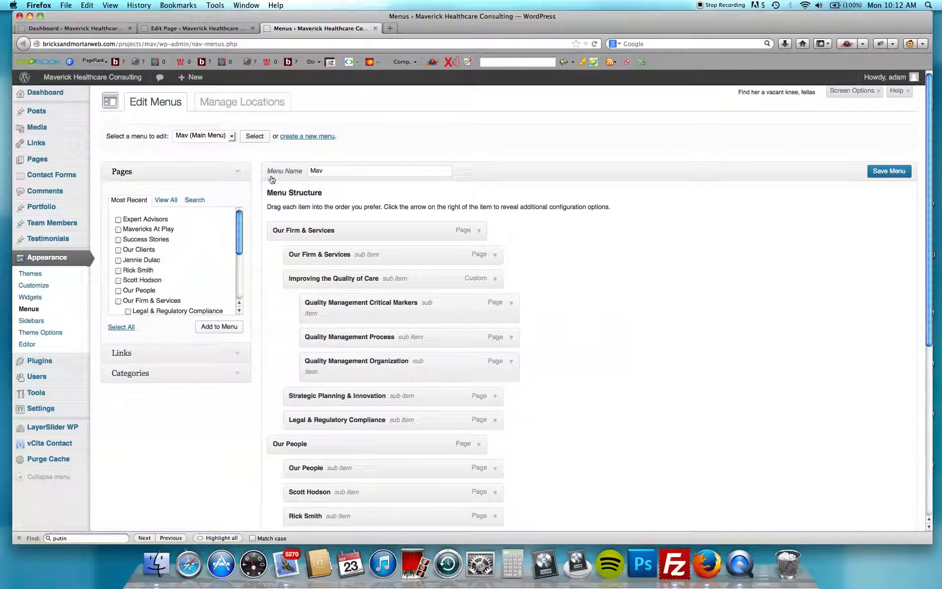
scroll(156, 240, down, 4)
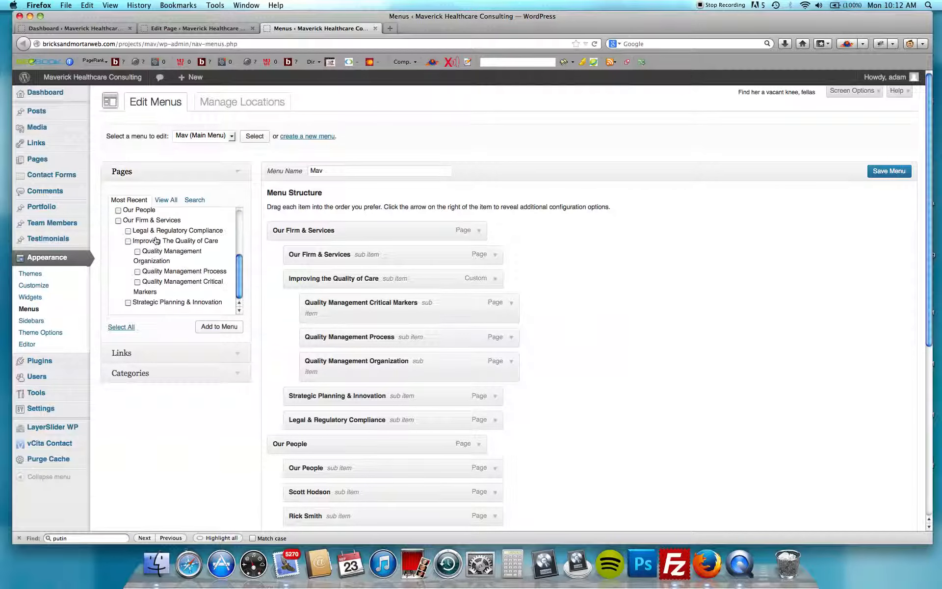
scroll(156, 241, up, 4)
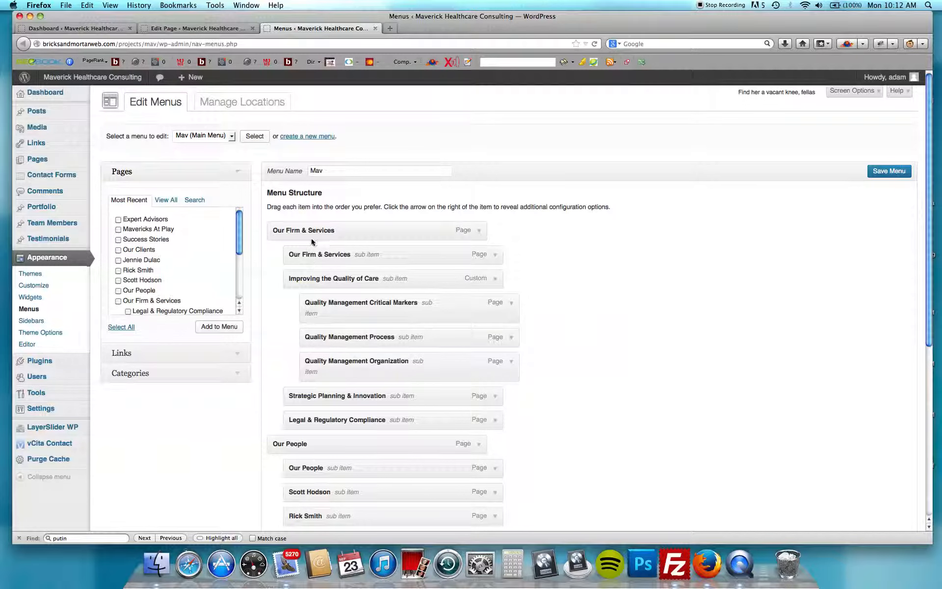
Add the Our Clients page to the end of the Mav menu structure as a top-level item
scroll(294, 229, down, 1)
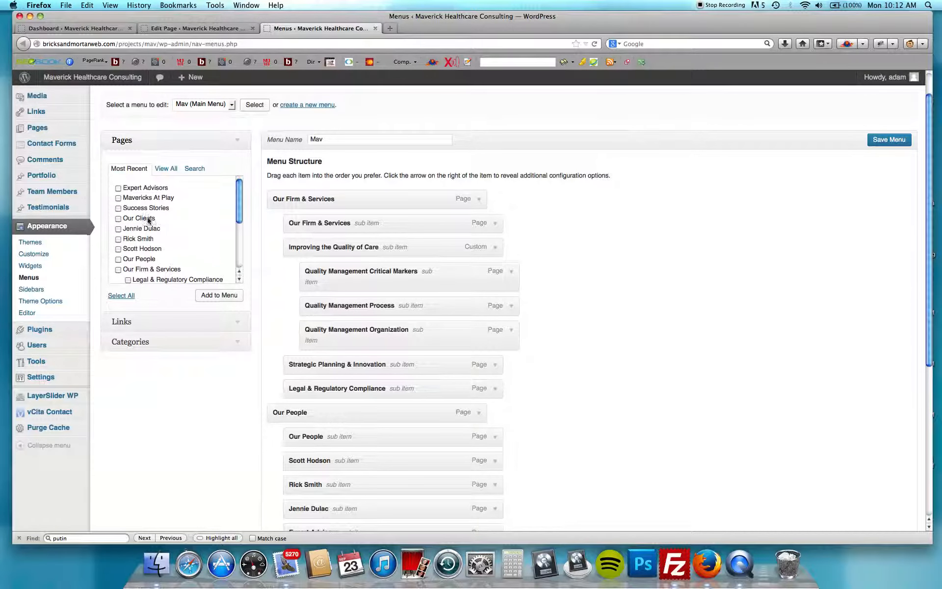
click(210, 298)
scroll(429, 279, down, 8)
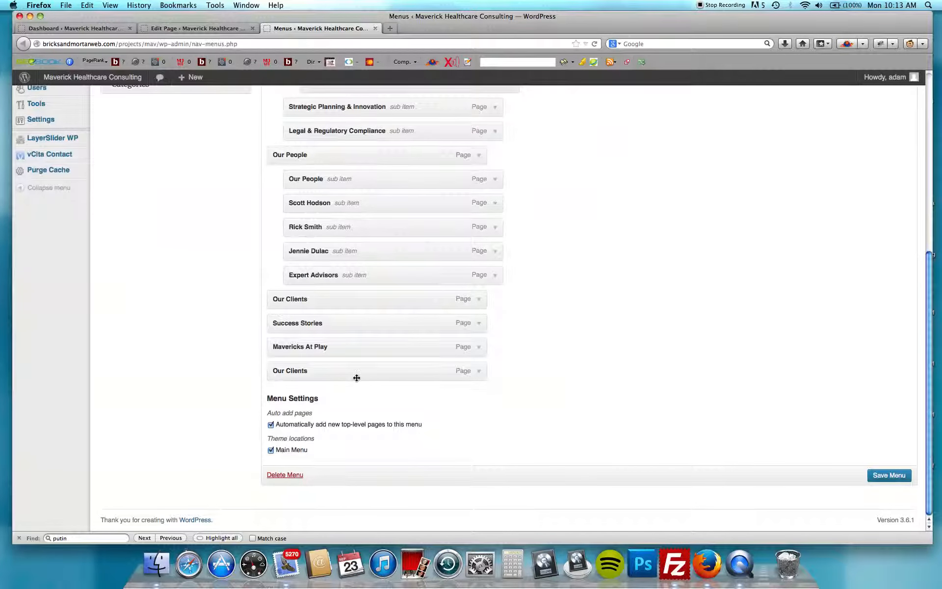
drag(357, 377, 349, 406)
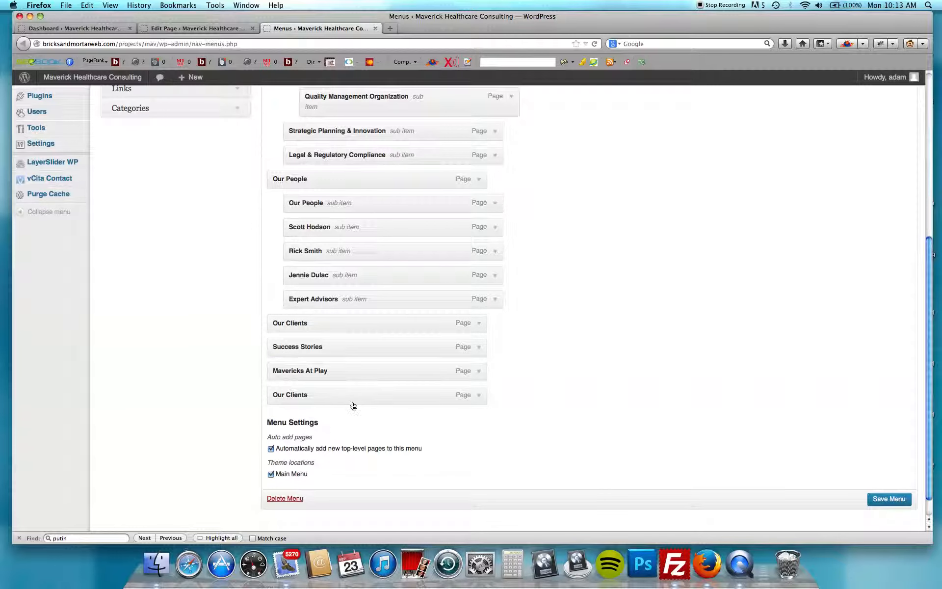
Remove the duplicate Our Clients item at the end of the menu structure and save the Mav menu
click(478, 395)
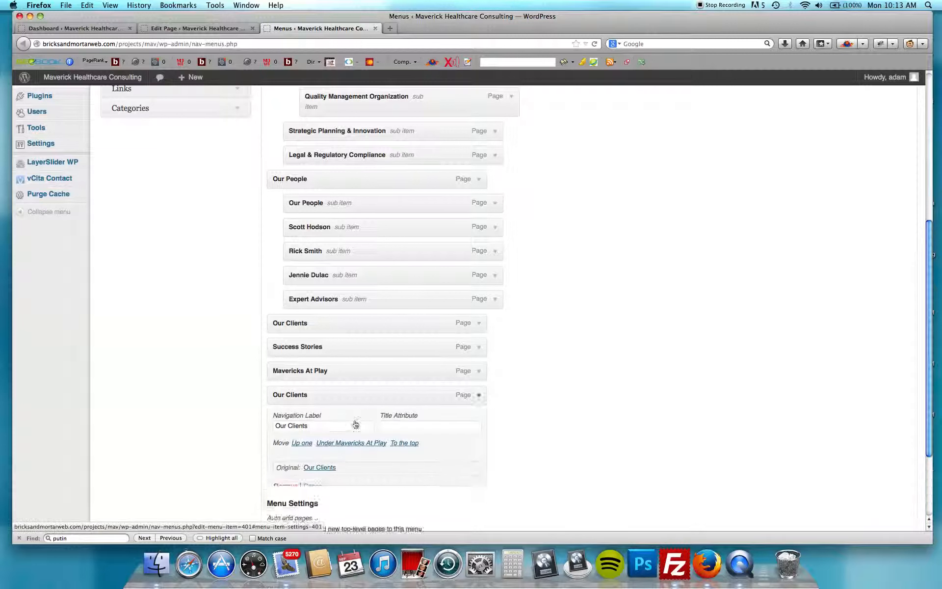
click(284, 486)
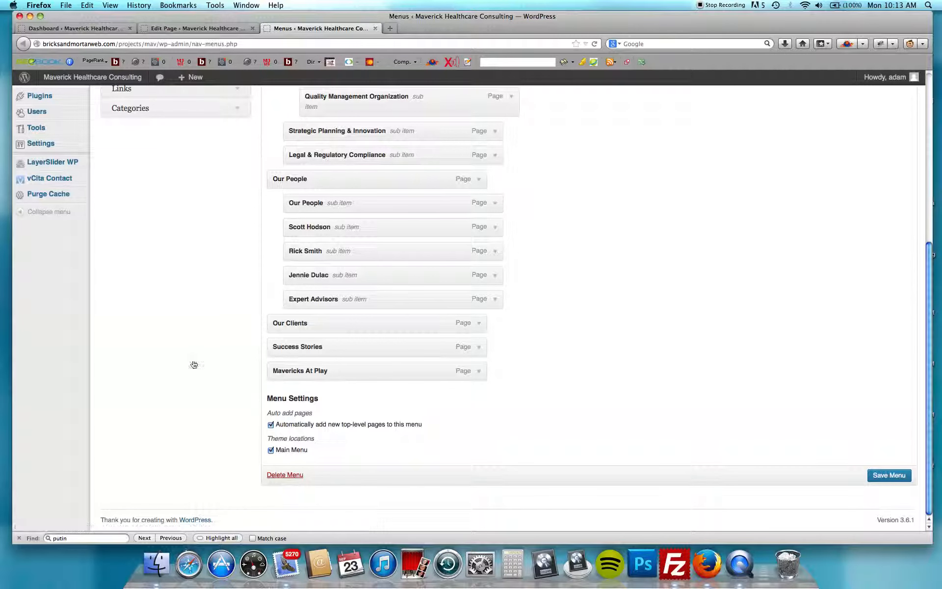
click(889, 475)
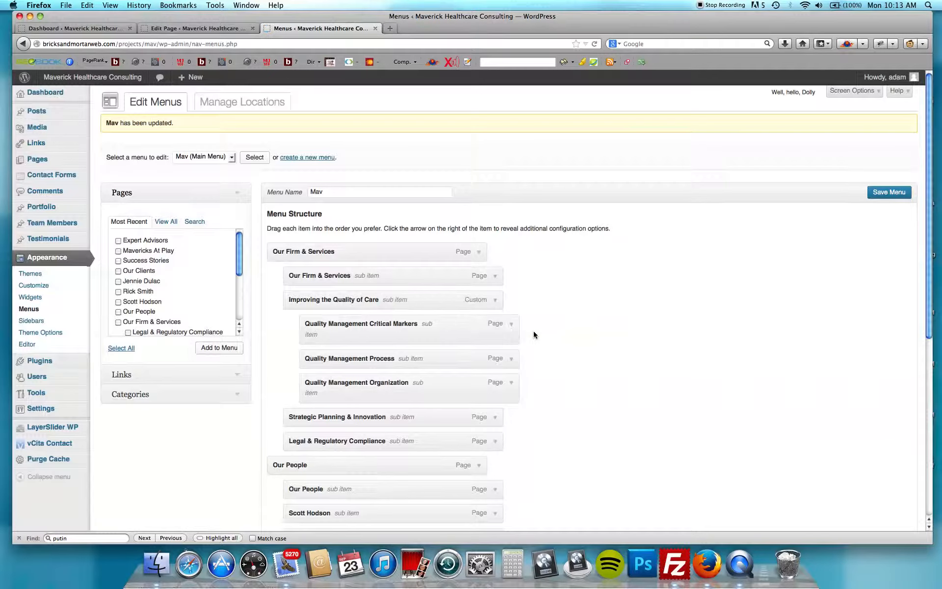
Open the theme editor and look through the style rules in the Capture theme's style.css stylesheet
scroll(534, 335, down, 10)
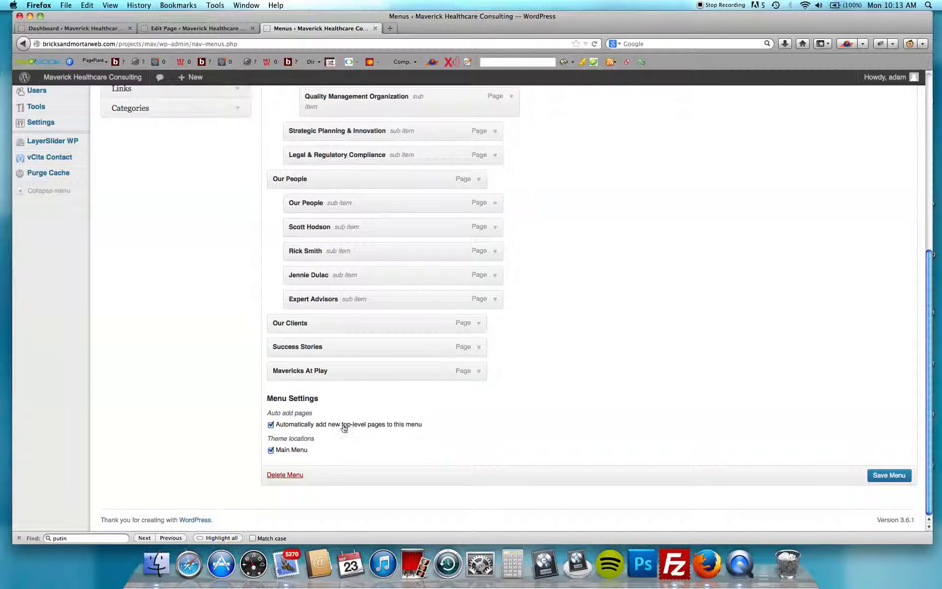
scroll(416, 427, up, 5)
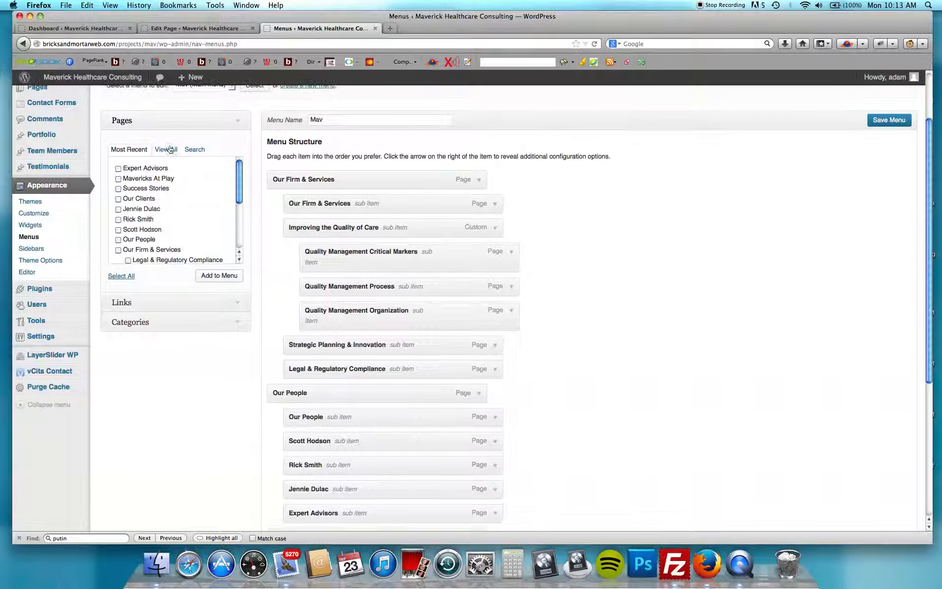
click(30, 273)
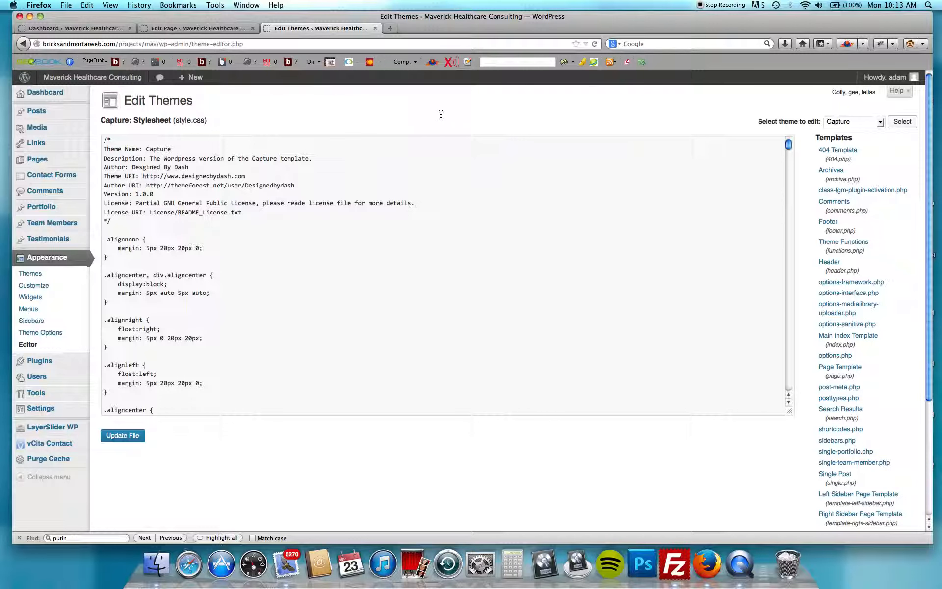
click(364, 196)
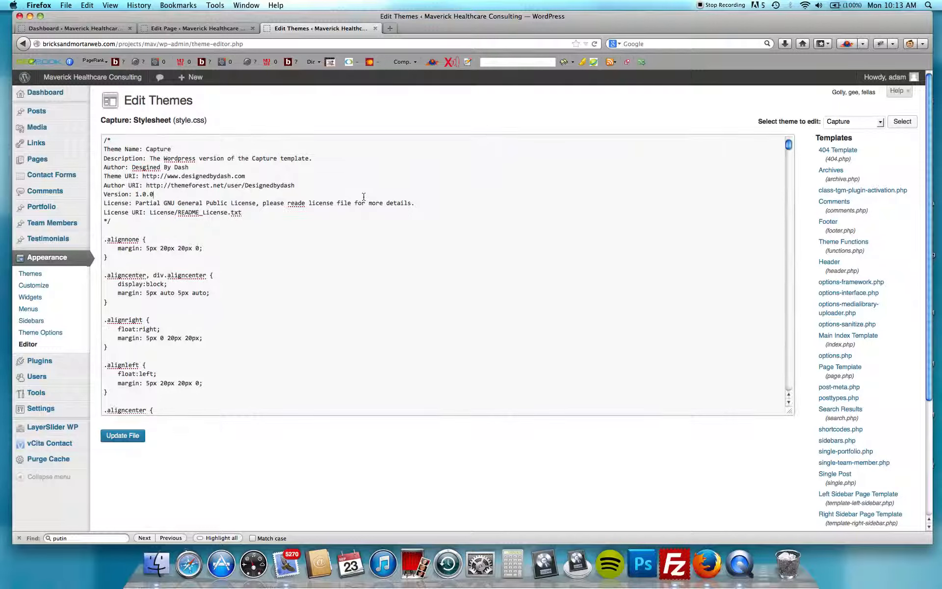
scroll(363, 196, down, 15)
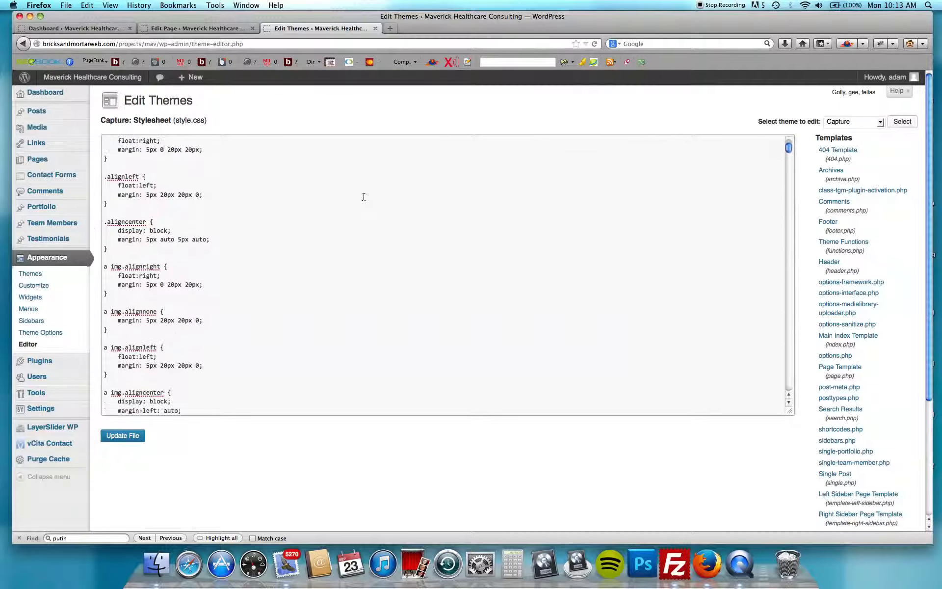
scroll(363, 196, down, 15)
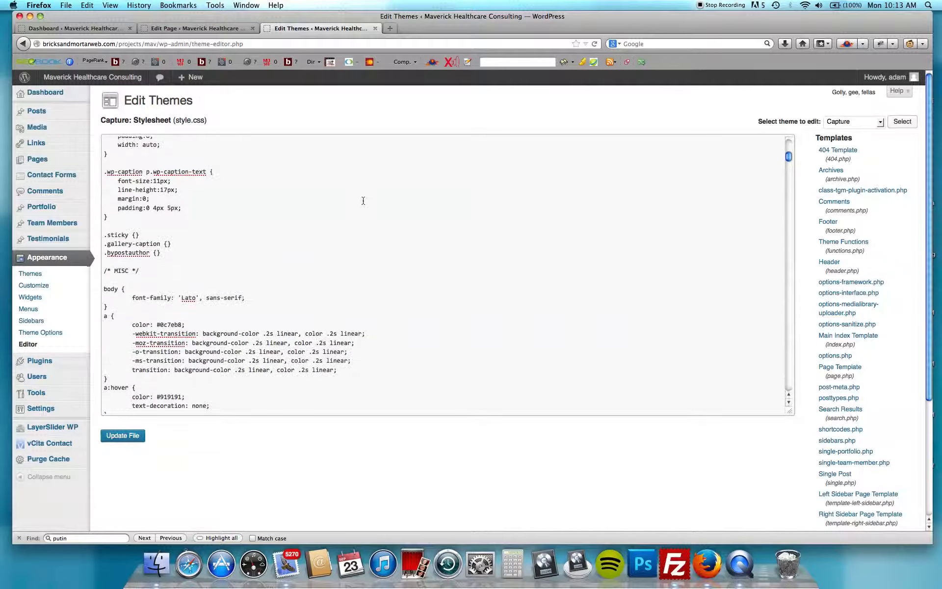
scroll(363, 202, down, 10)
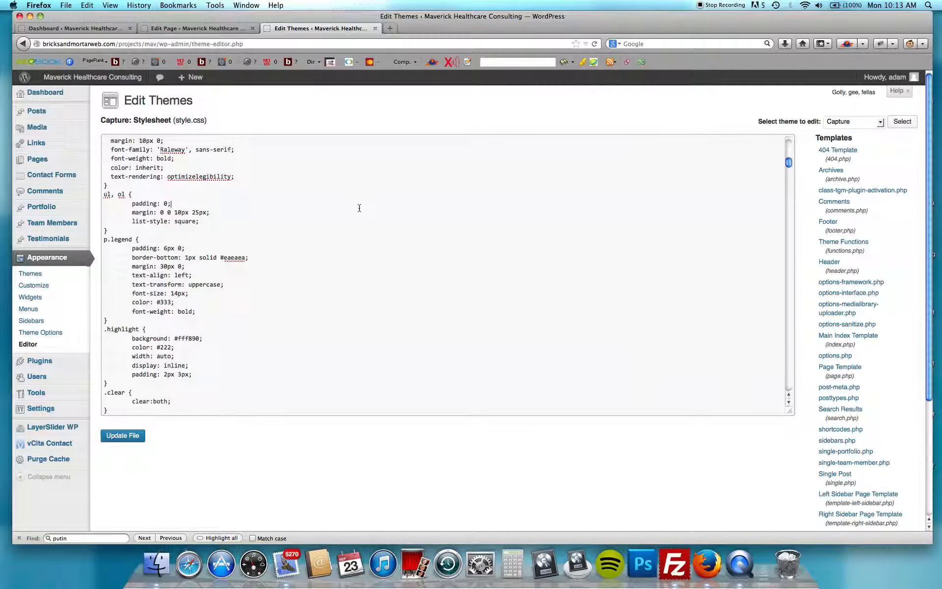
scroll(360, 208, down, 5)
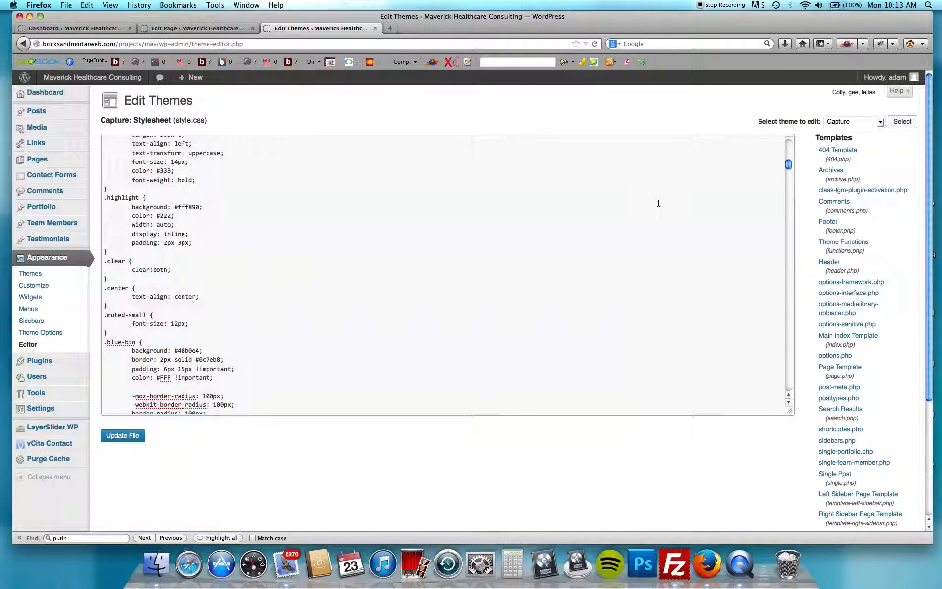
scroll(658, 202, down, 5)
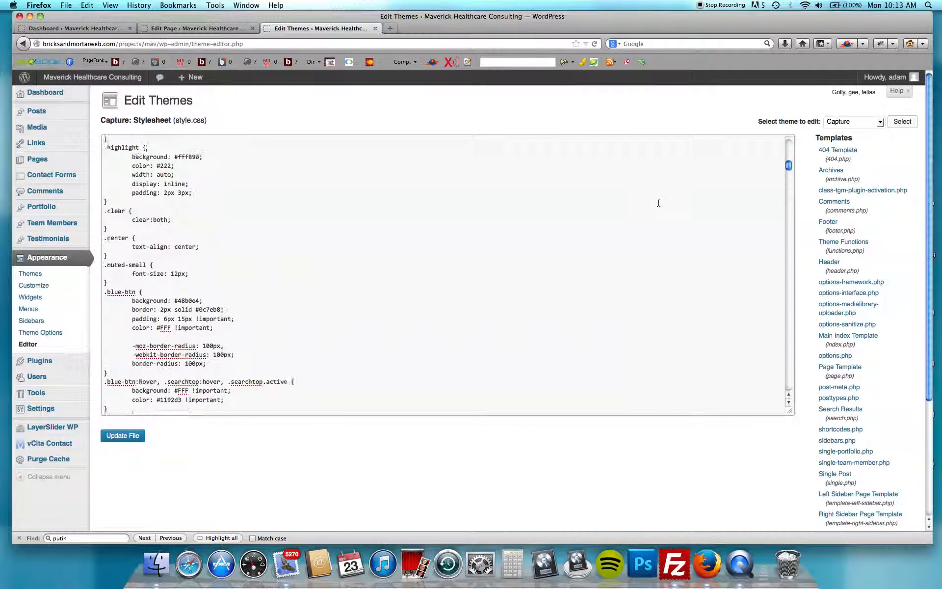
scroll(344, 285, down, 7)
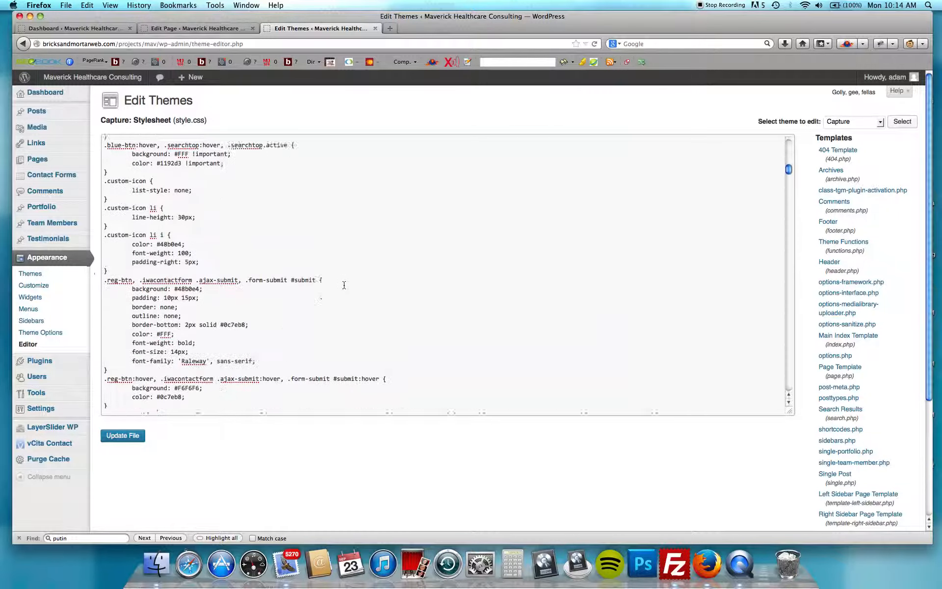
Examine the padding of the .custom-icon li i rule and the opening lines of the .reg-btn rule in the stylesheet
drag(202, 248, 183, 247)
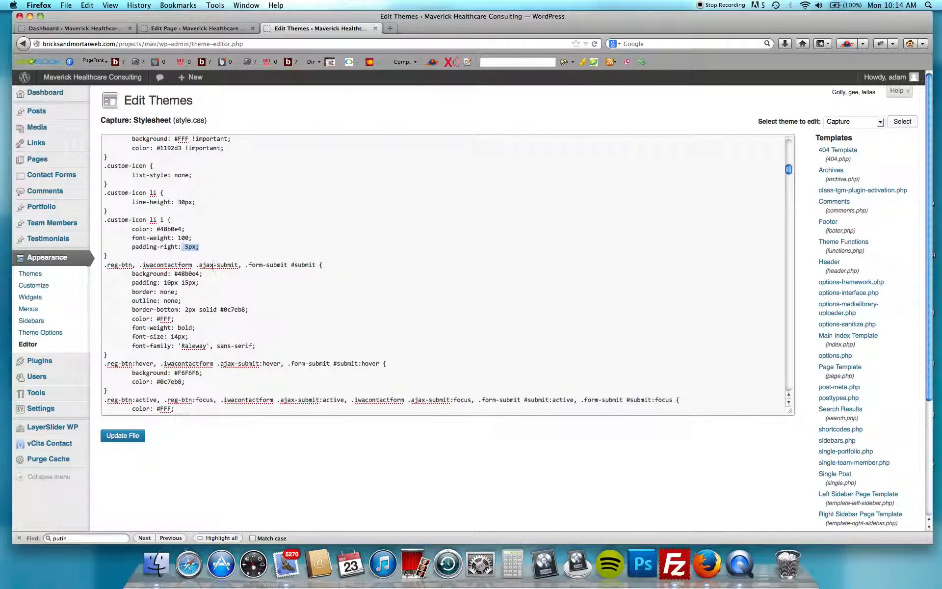
right_click(261, 285)
click(193, 283)
click(192, 283)
drag(199, 283, 105, 265)
scroll(125, 334, down, 3)
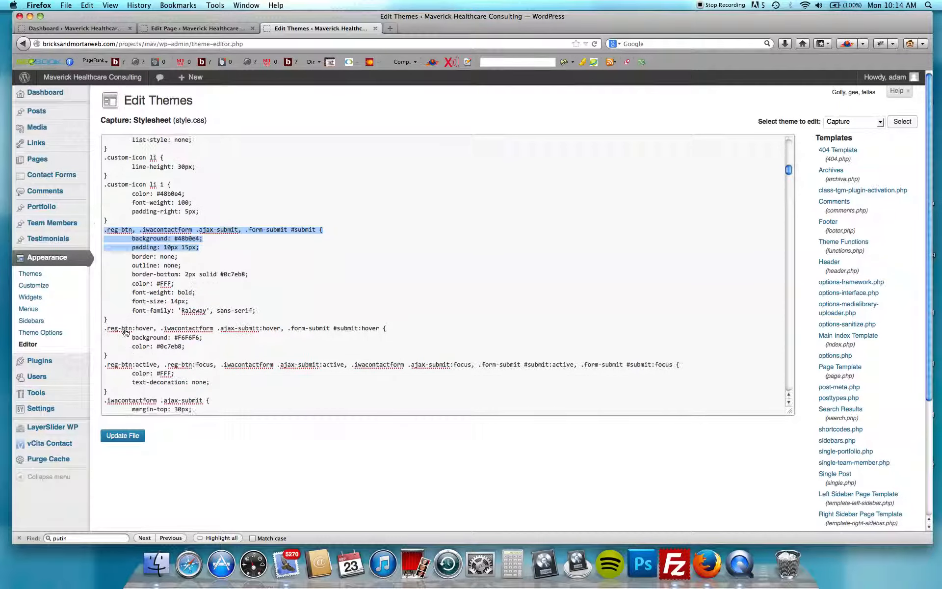
Open the Widgets, Installed Plugins and Add New plugin pages in new browser tabs and switch to the plugin installation page
mouse_move(66, 359)
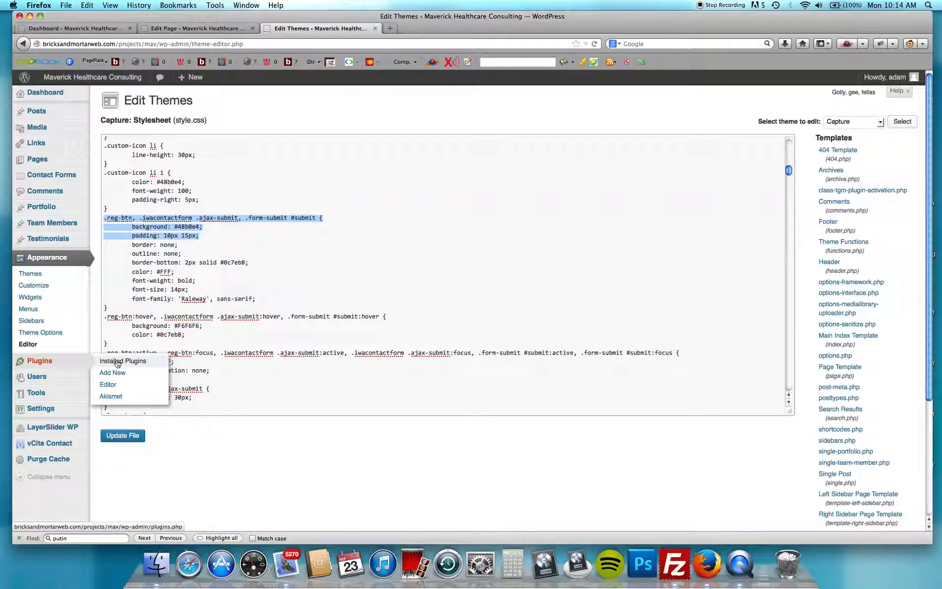
click(38, 300)
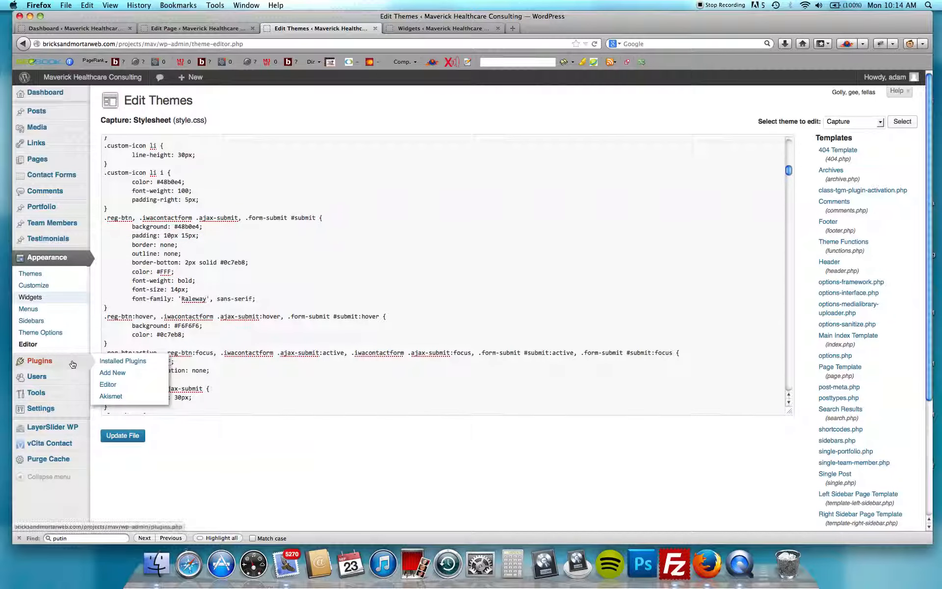
super+click(120, 362)
super+click(117, 374)
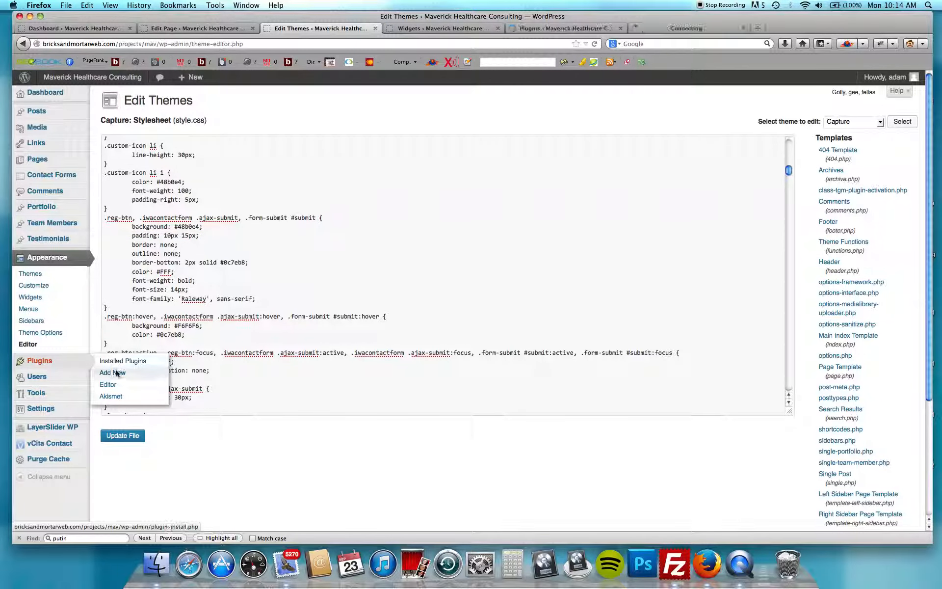
click(682, 28)
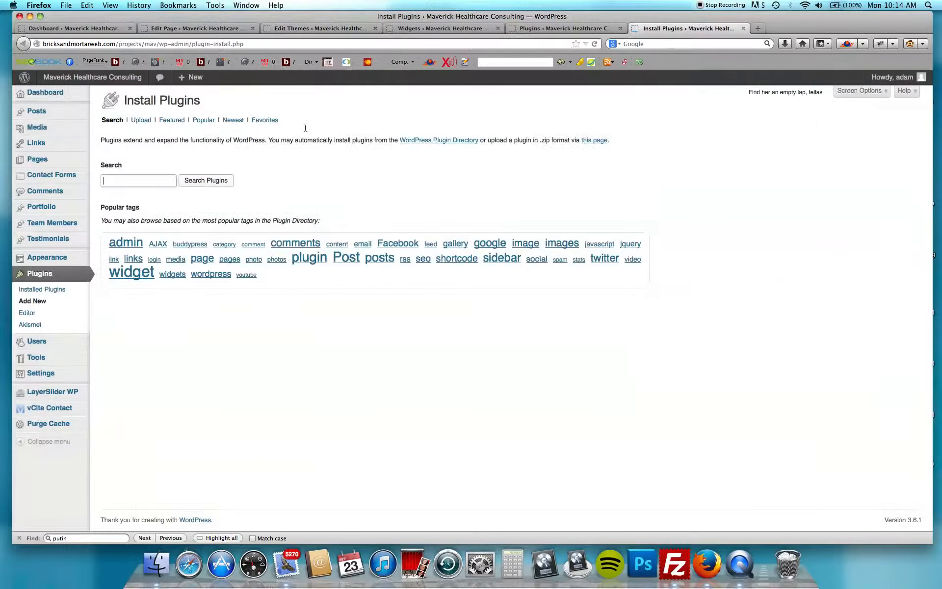
Search the plugin directory for SEO and compare the ratings and descriptions of the listed plugins
click(165, 181)
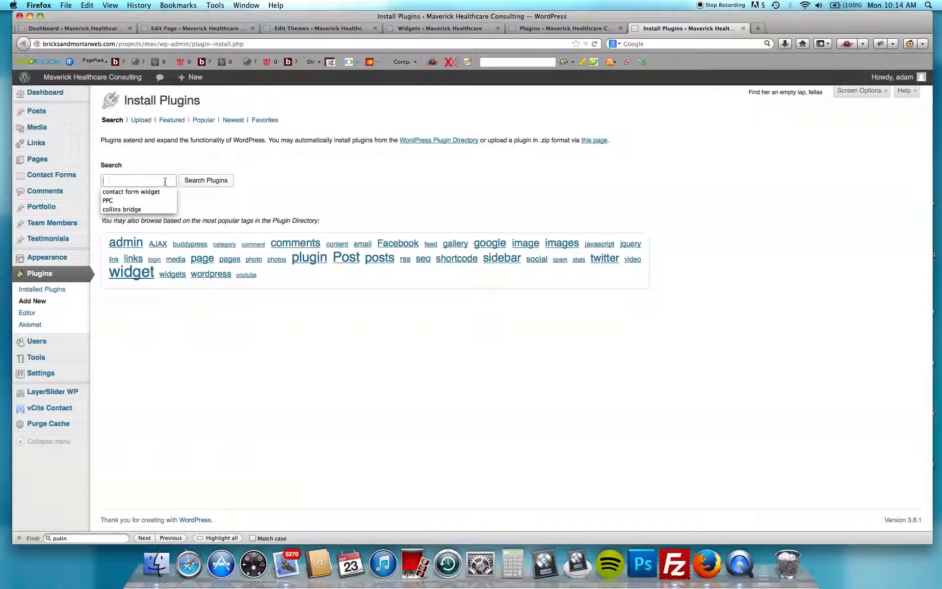
text(SEO)
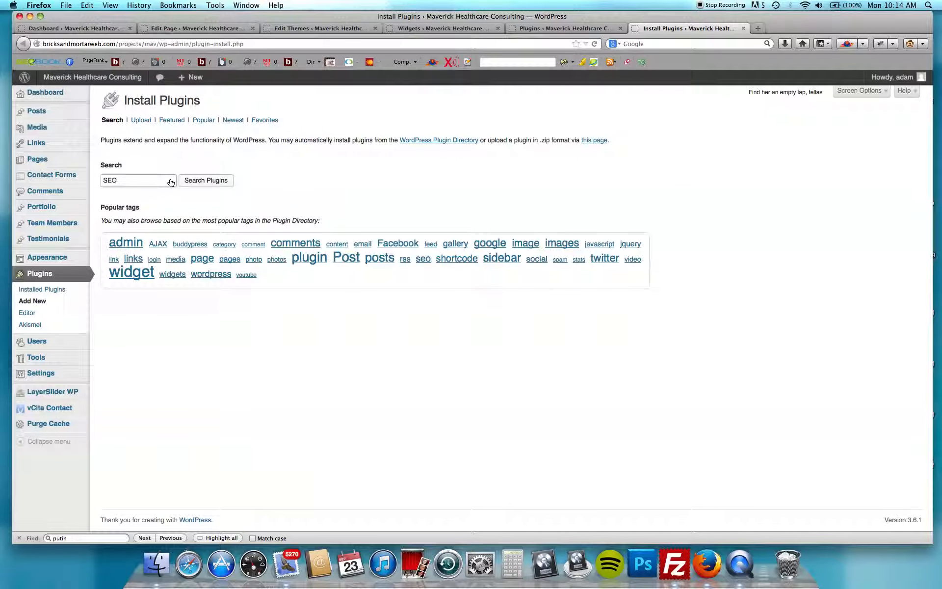
click(214, 182)
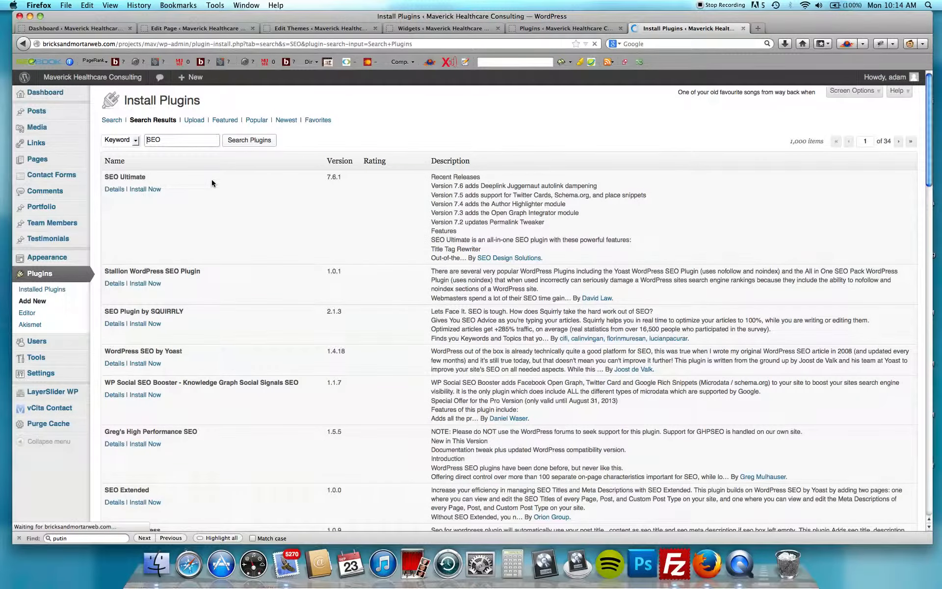
scroll(212, 183, down, 5)
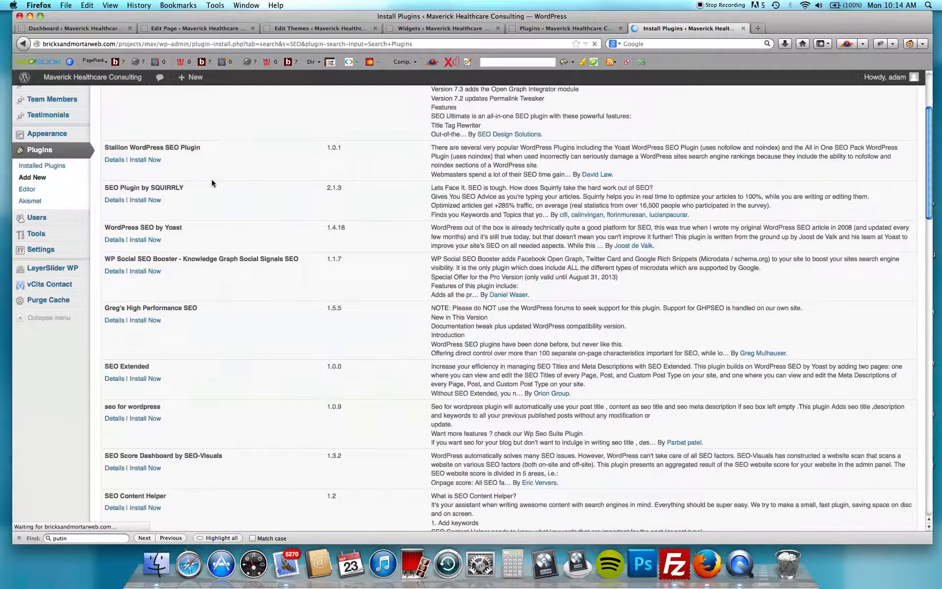
scroll(212, 183, up, 5)
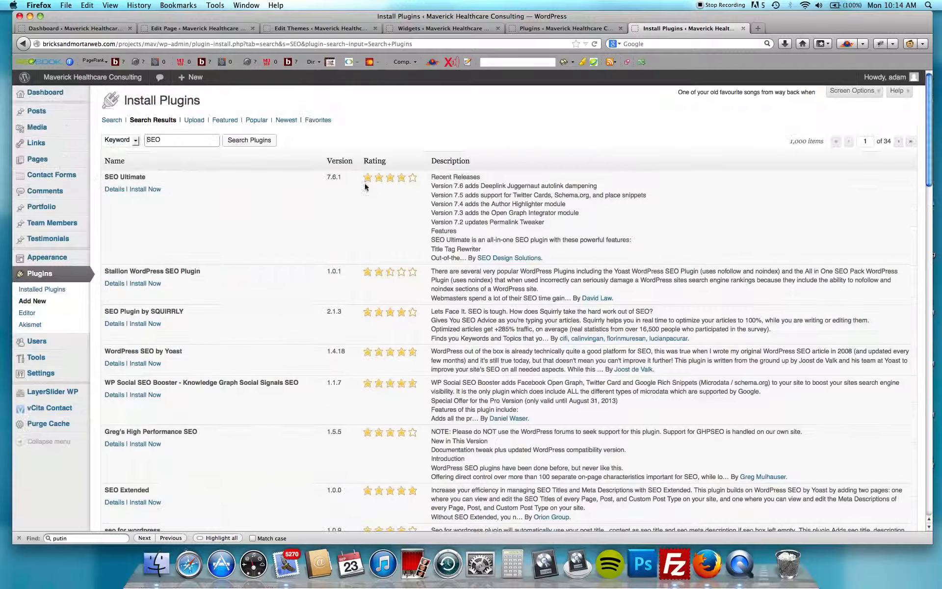
scroll(417, 301, down, 2)
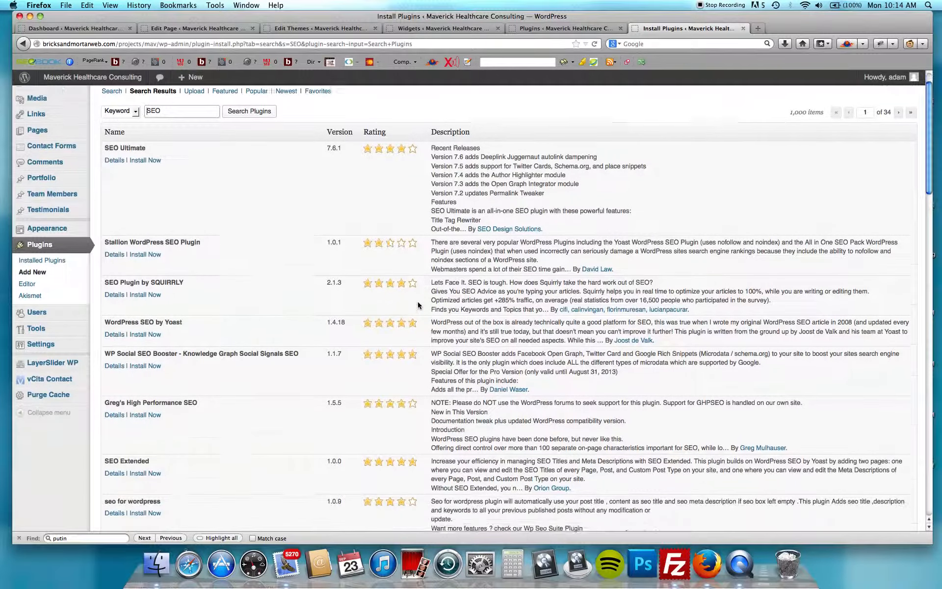
scroll(415, 307, down, 1)
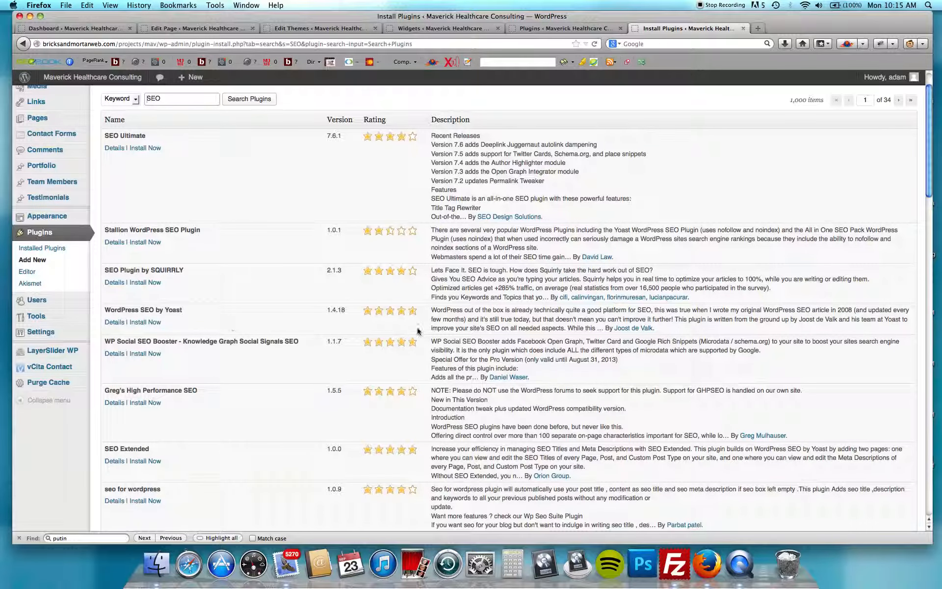
scroll(418, 331, up, 1)
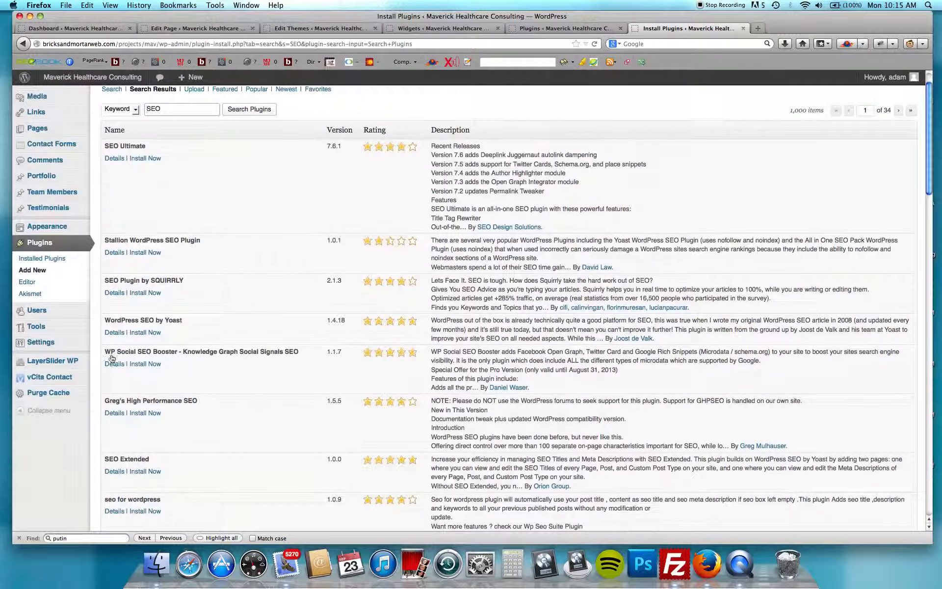
Install and activate the WordPress SEO by Yoast plugin, and check its entry among the installed plugins
click(157, 333)
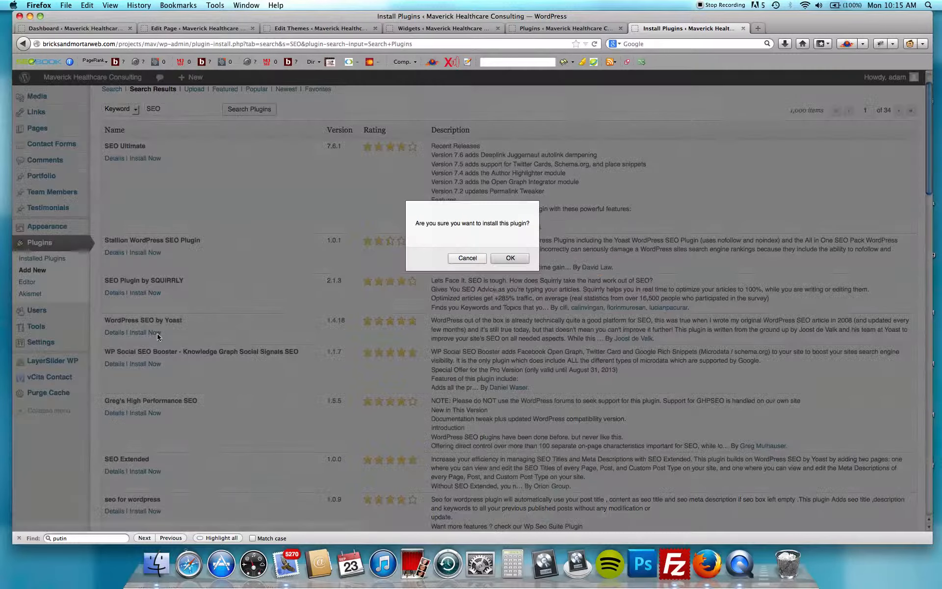
click(522, 264)
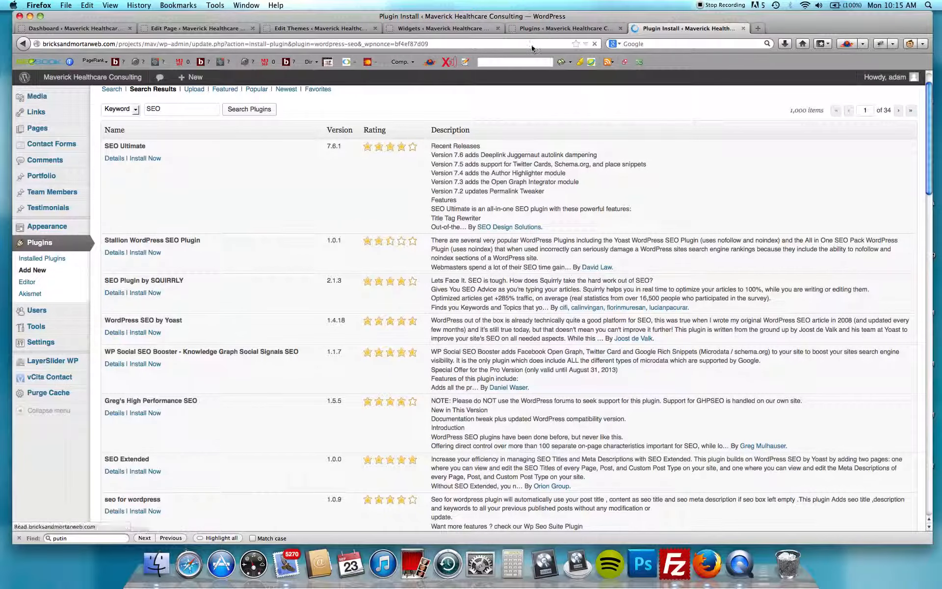
click(112, 184)
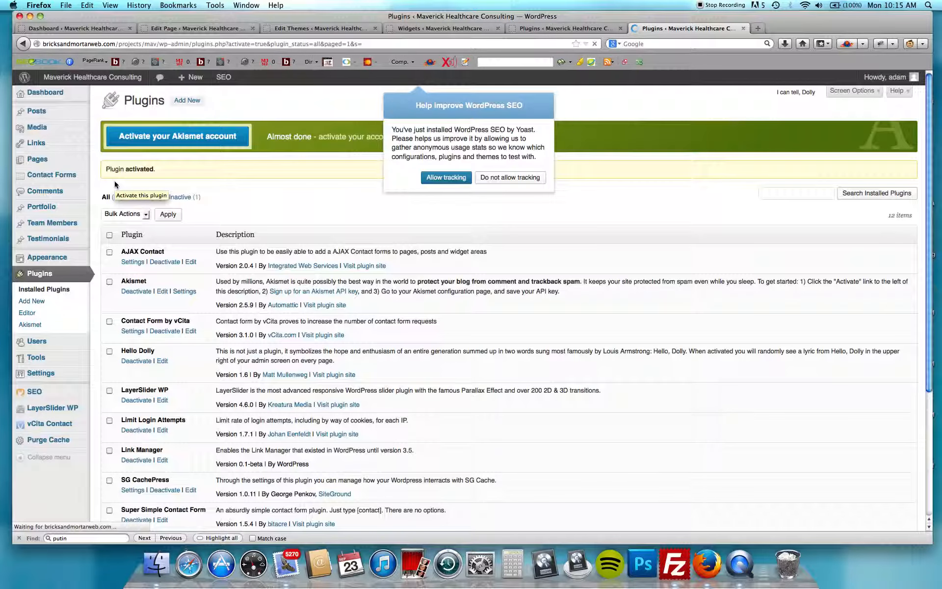
scroll(154, 287, down, 5)
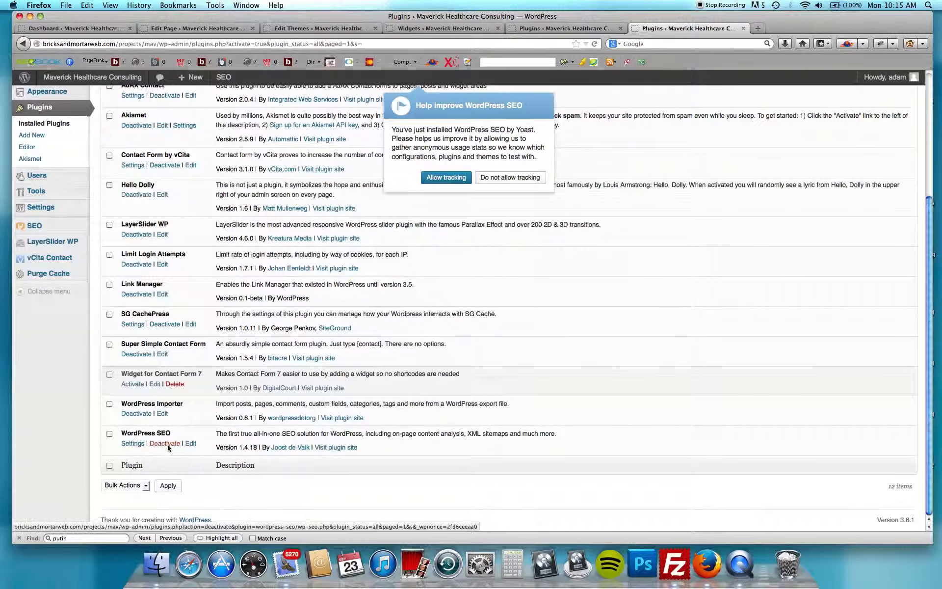
scroll(92, 285, up, 5)
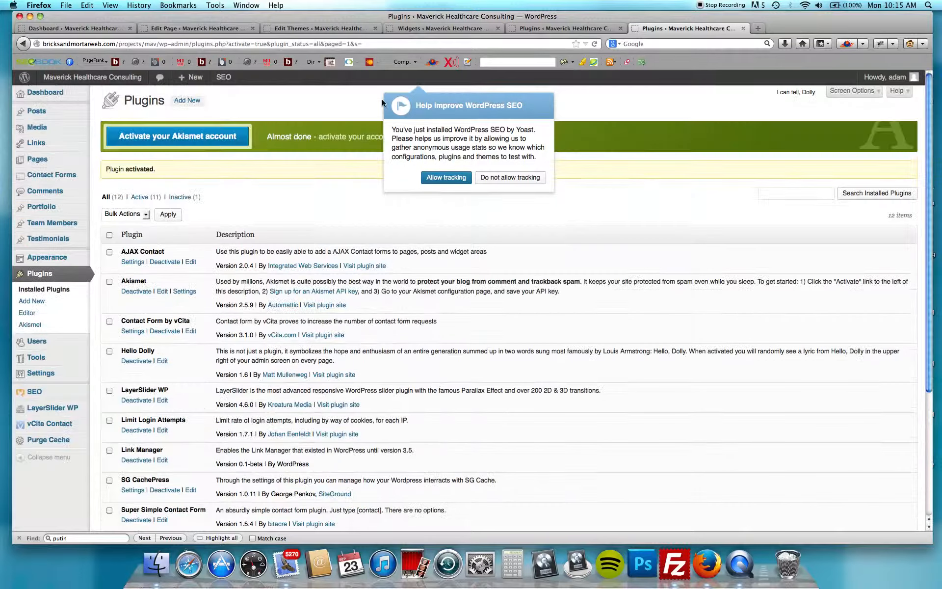
Allow anonymous usage tracking for WordPress SEO by Yoast and switch to the Widgets page that is already open
click(446, 178)
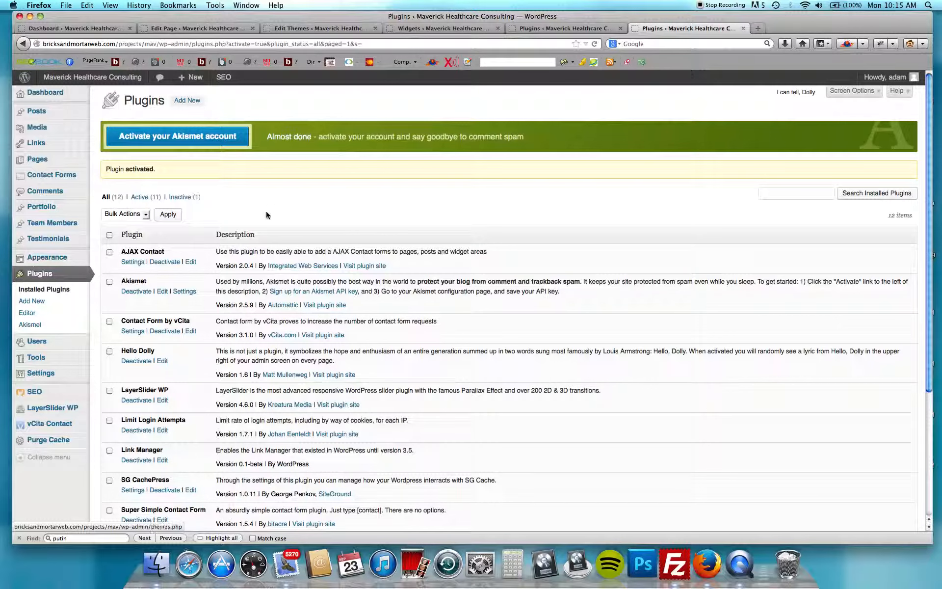
click(545, 29)
click(437, 29)
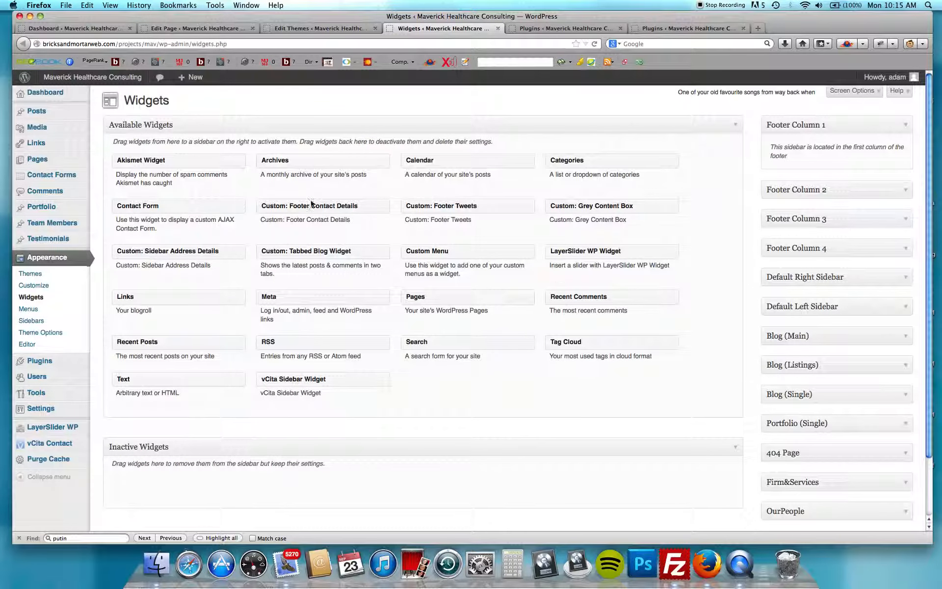
Review the available widgets and sidebars, and examine the link markup in the Our Firm & Services text widget of the Firm&Services sidebar
scroll(493, 279, down, 1)
scroll(492, 281, up, 1)
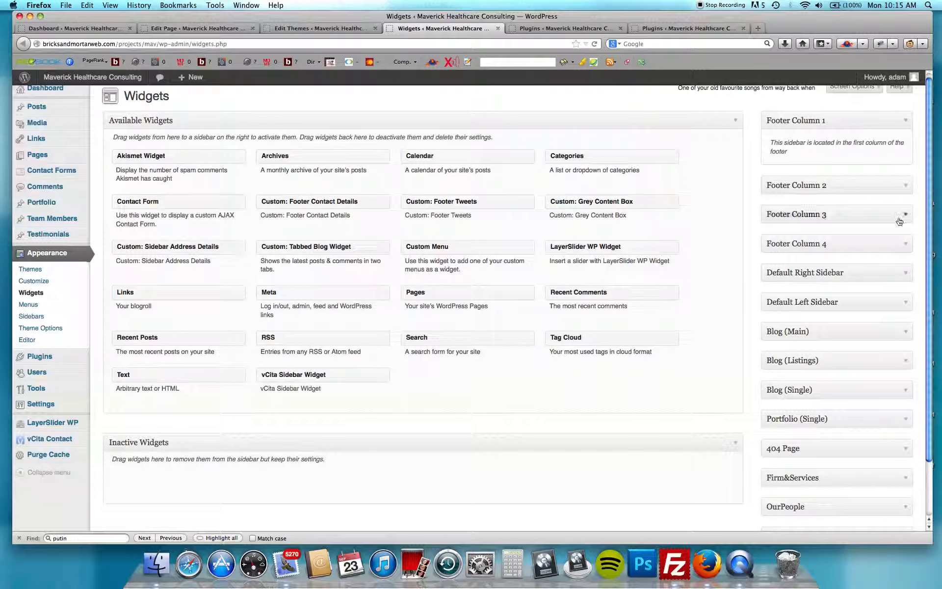
scroll(899, 218, down, 3)
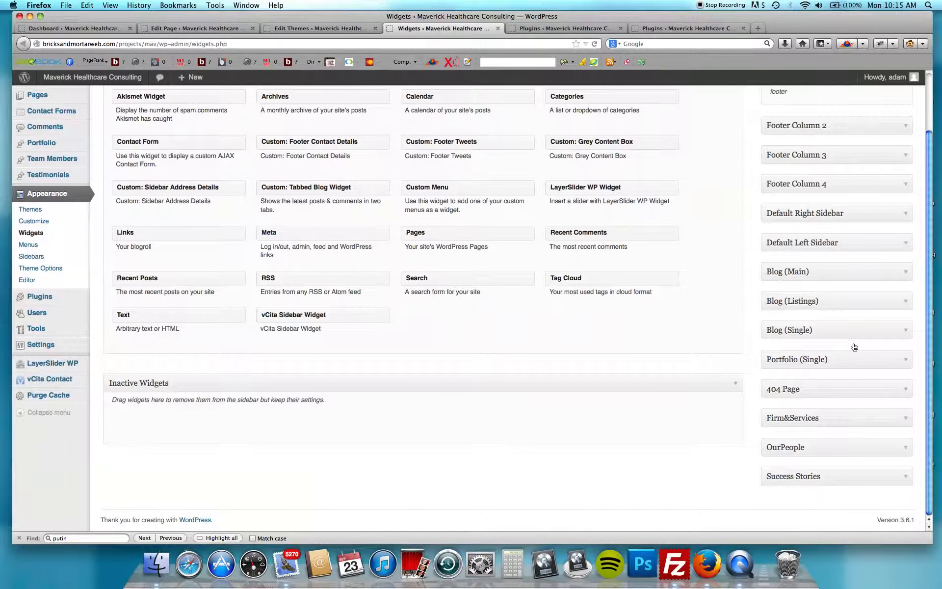
click(855, 421)
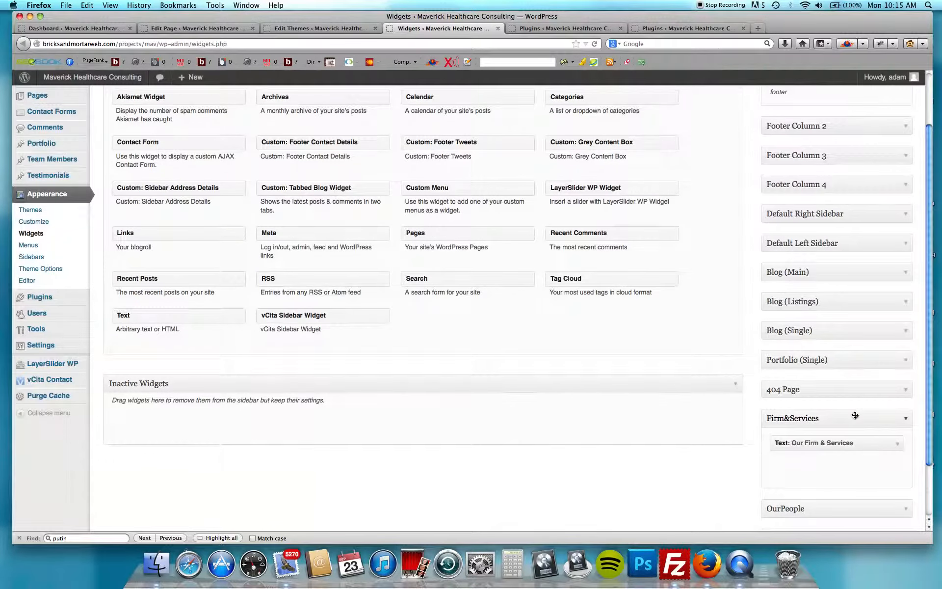
scroll(855, 414, down, 3)
click(883, 382)
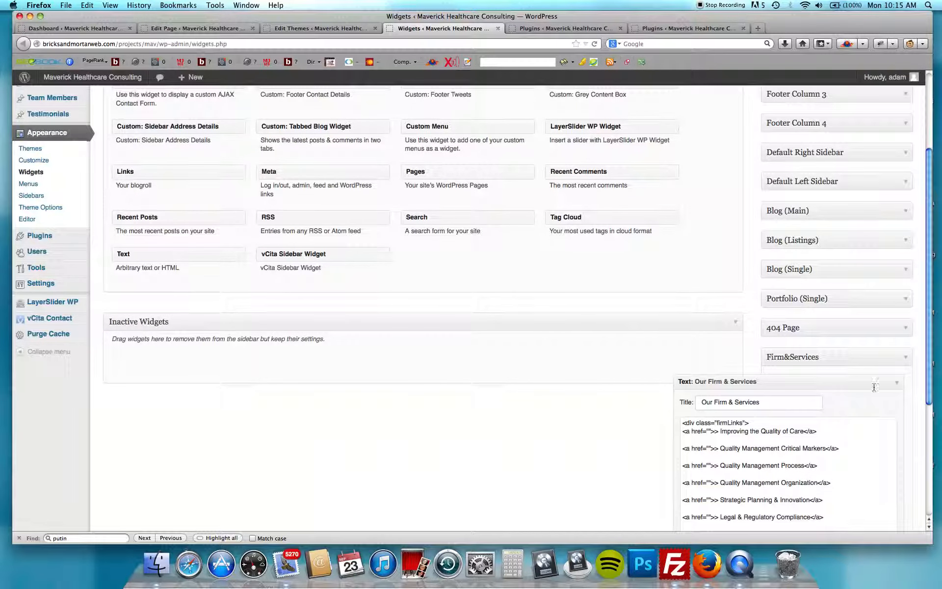
scroll(780, 424, down, 1)
scroll(781, 425, down, 4)
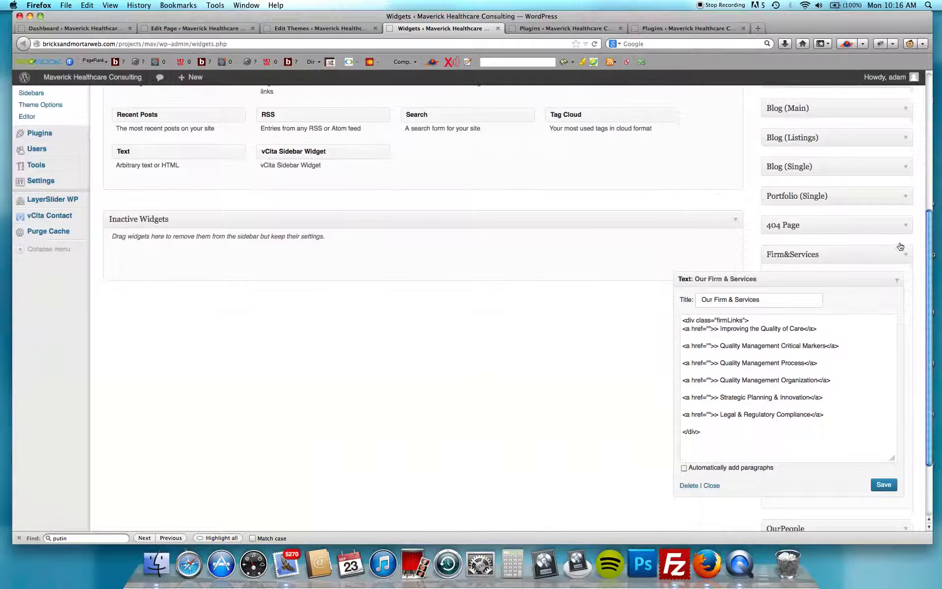
click(894, 280)
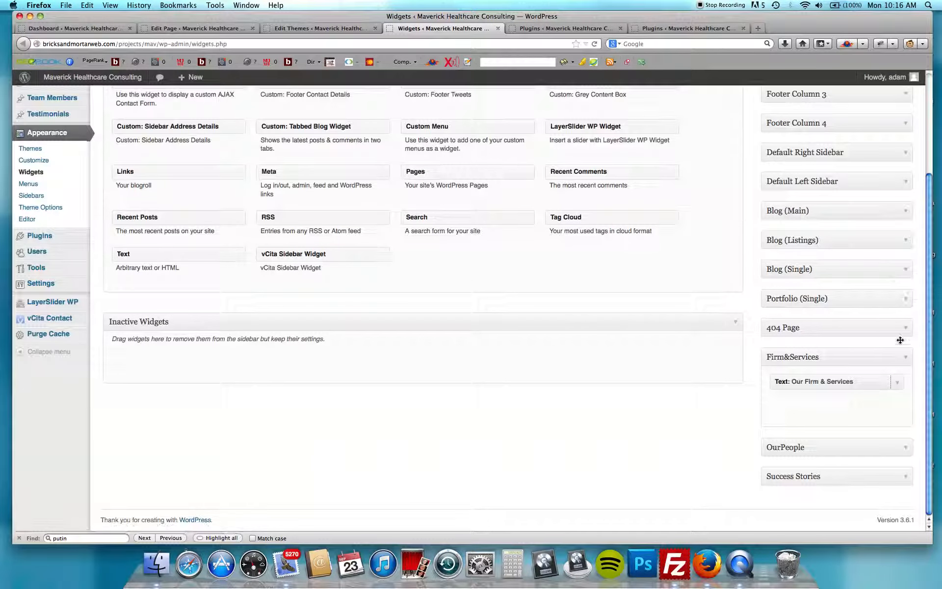
Try a Tag Cloud widget in the Firm&Services sidebar, viewing its taxonomy options, and delete it again
scroll(565, 295, up, 2)
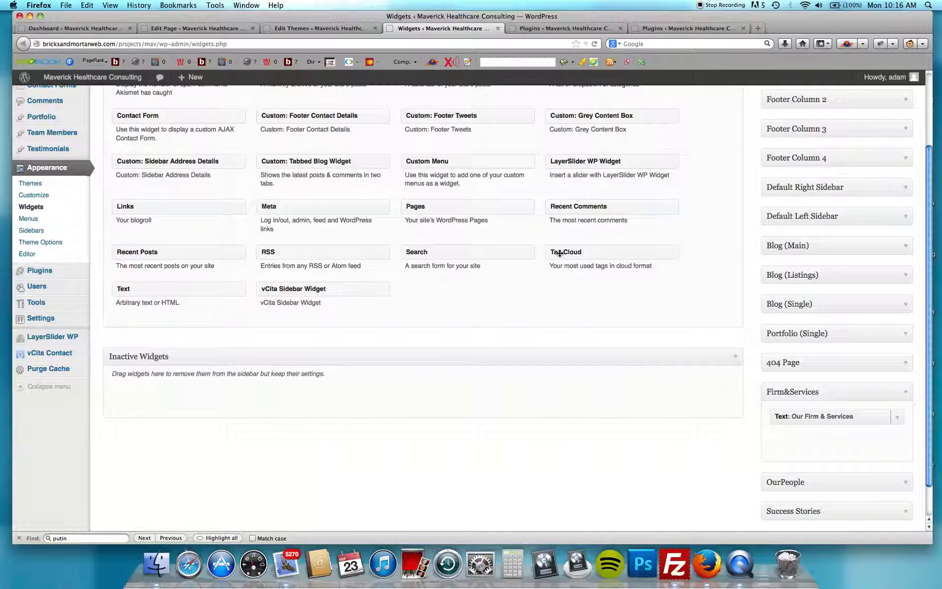
drag(559, 253, 784, 438)
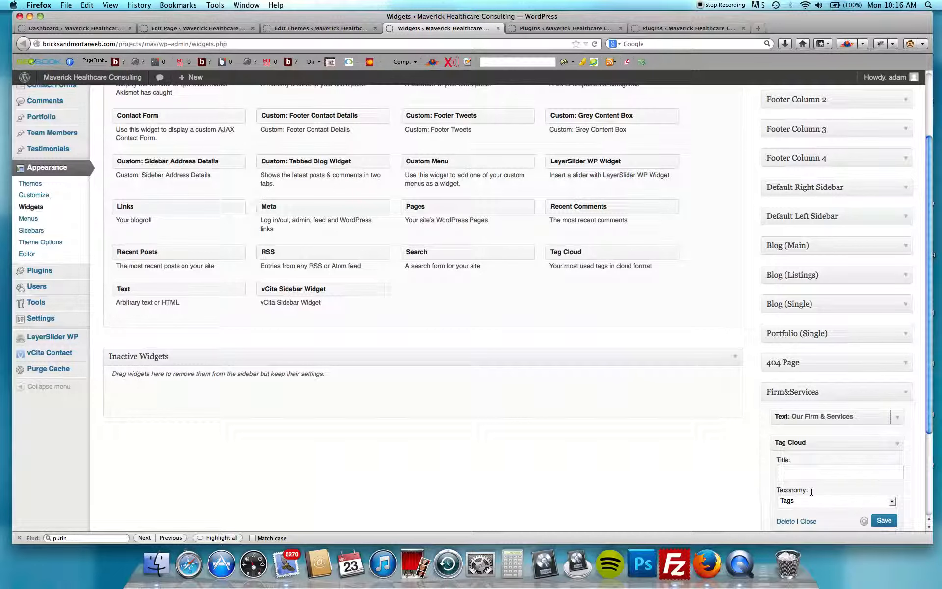
click(811, 469)
scroll(810, 467, down, 3)
click(811, 439)
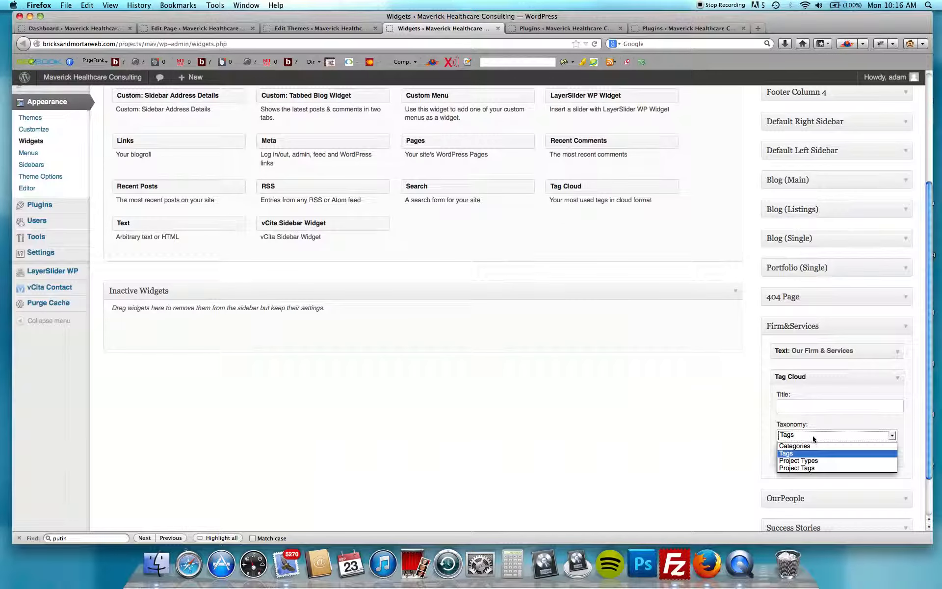
click(818, 439)
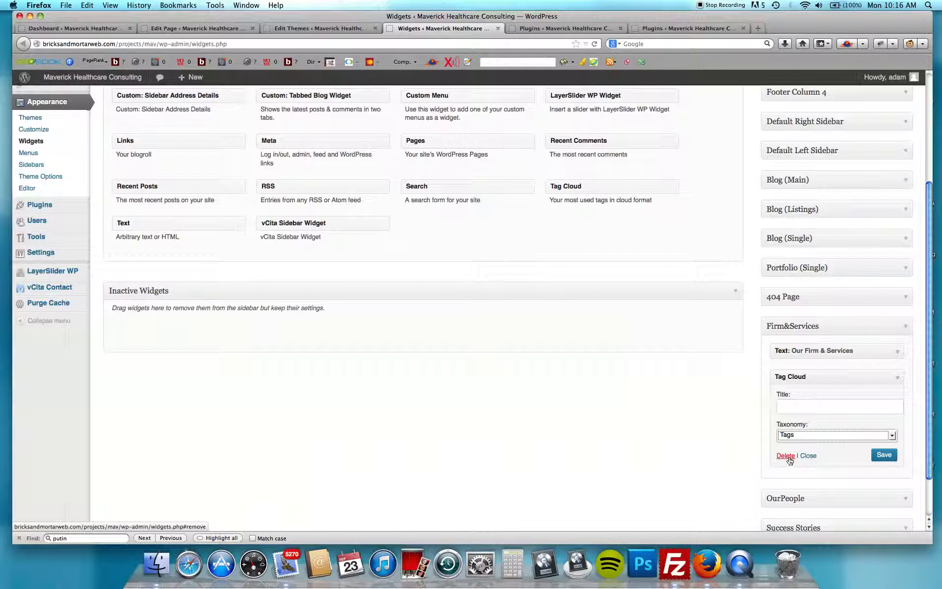
click(785, 456)
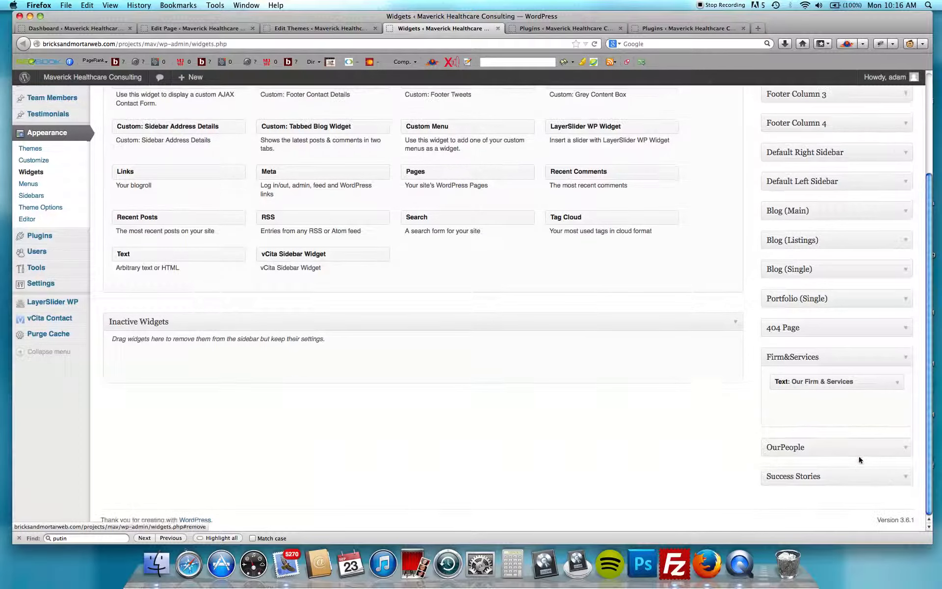
Check the contents of the 404 Page sidebar and collapse both it and the Firm&Services sidebar
click(906, 328)
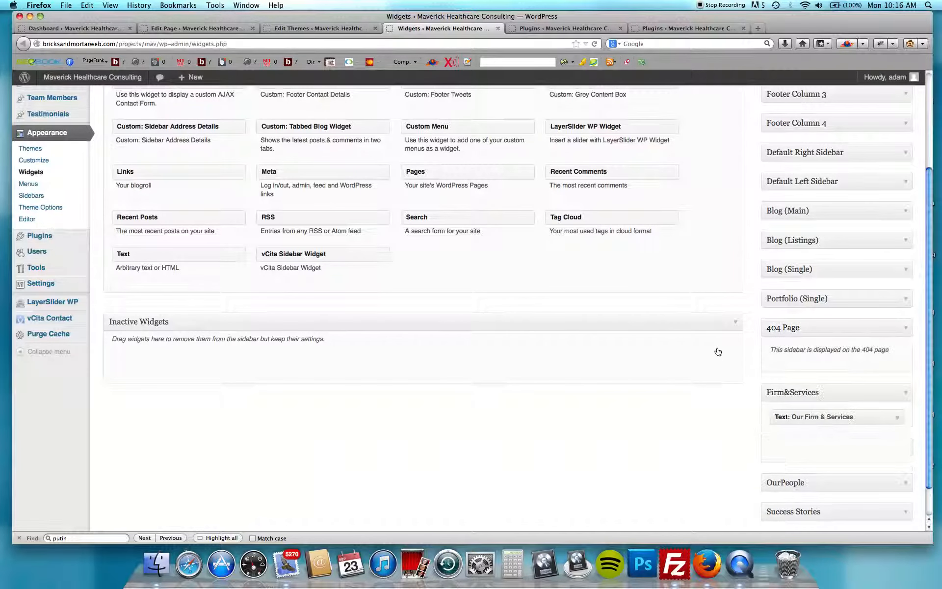
click(892, 327)
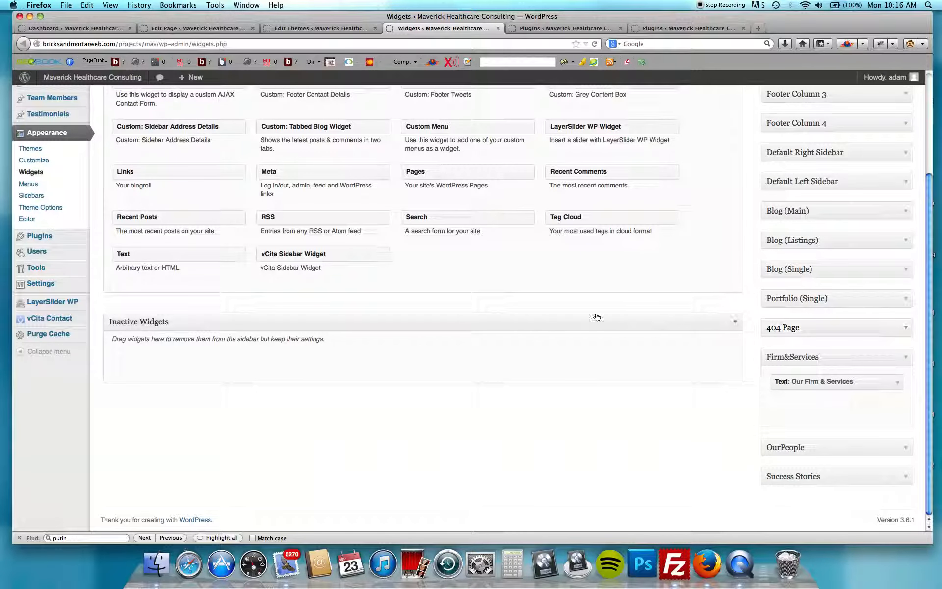
click(907, 358)
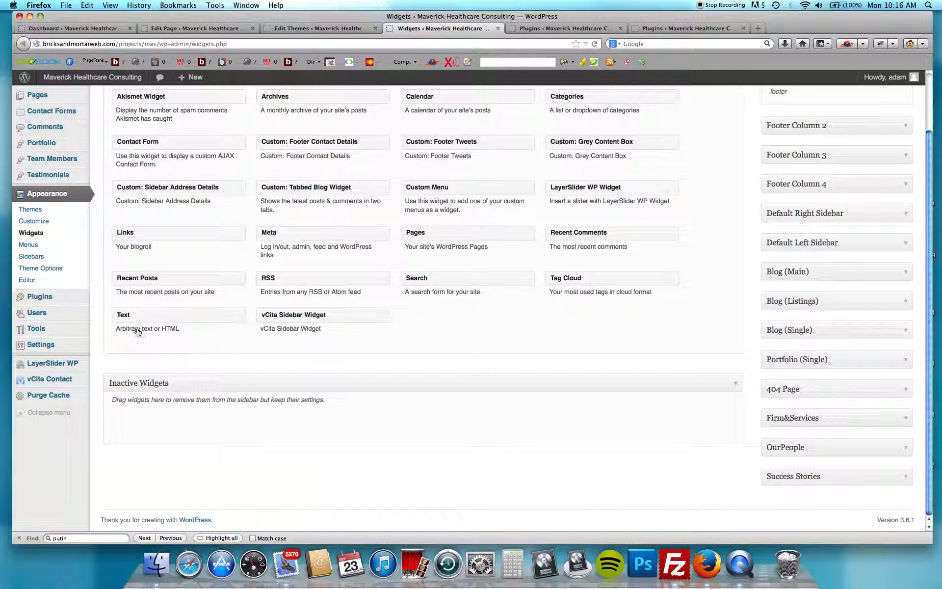
Dismiss the SEO plugin's tour prompt on the Users page, and view the role options in the Add New User form
click(63, 315)
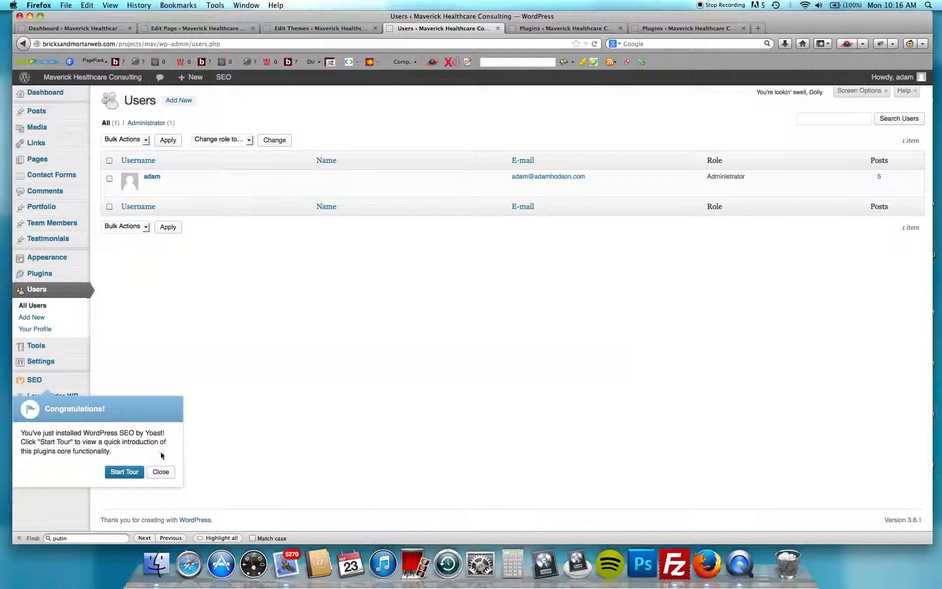
click(161, 471)
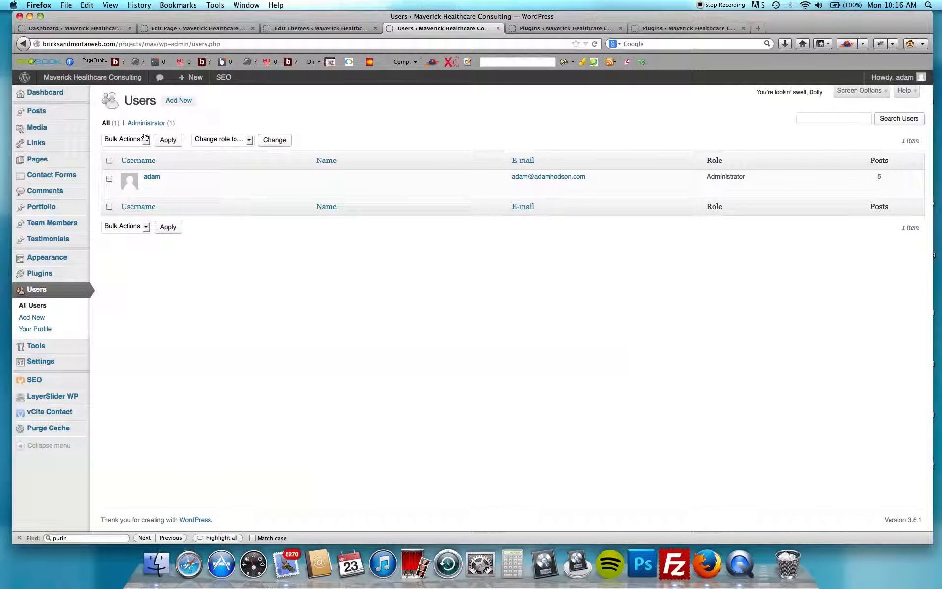
click(185, 101)
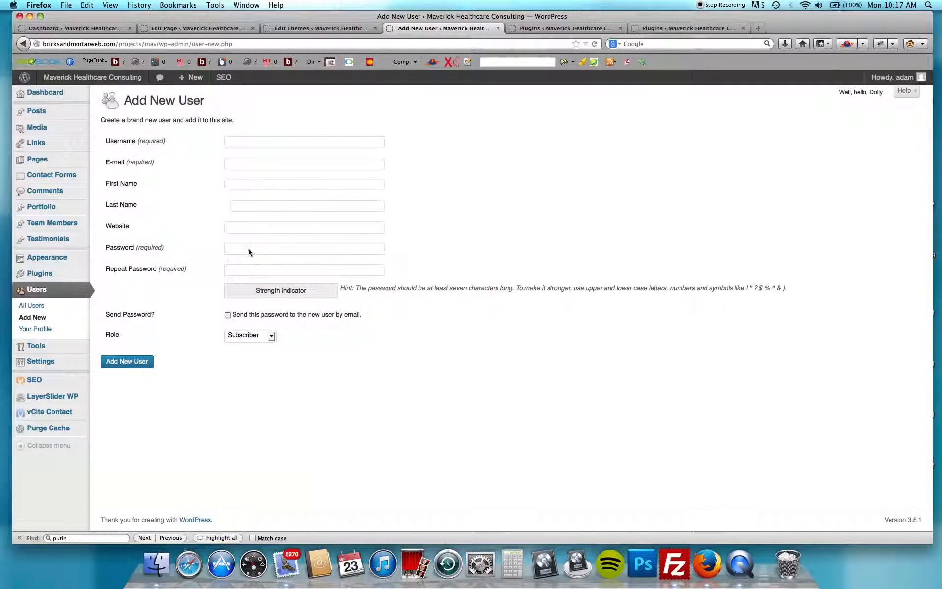
click(249, 335)
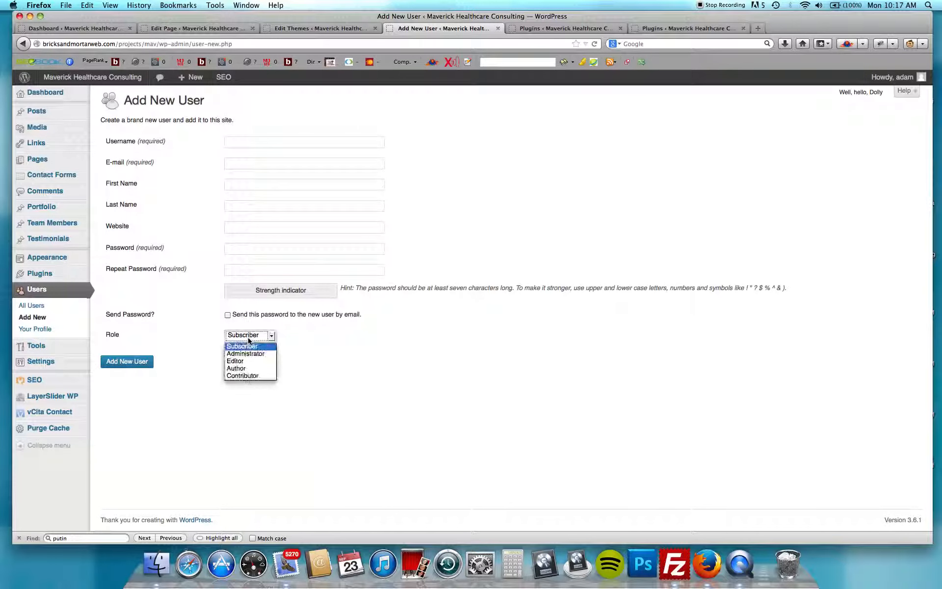